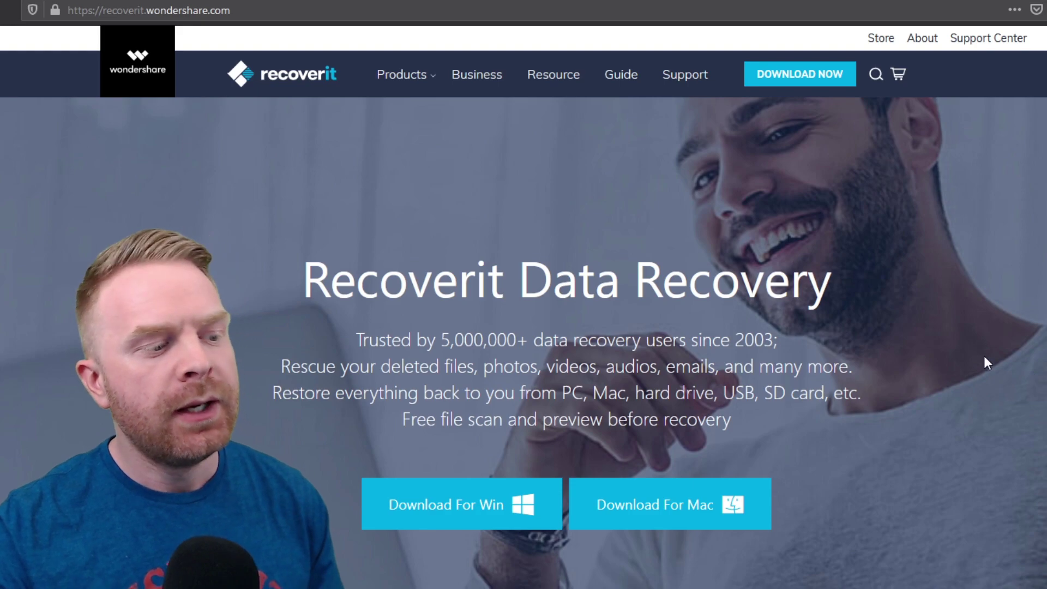
- Scroll up and down the Recoverit web page in Firefox to look over the product
{"action": "scroll", "coordinate": [984, 355], "scroll_direction": "down", "scroll_amount": 2}
{"action": "scroll", "coordinate": [559, 377], "scroll_direction": "down", "scroll_amount": 2}
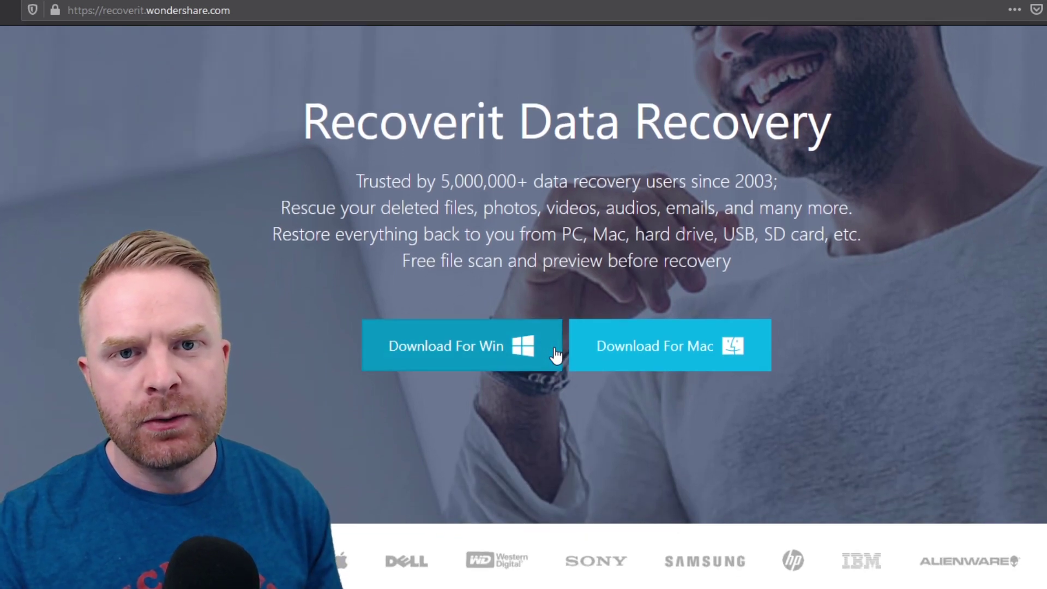
{"action": "scroll", "coordinate": [94, 250], "scroll_direction": "up", "scroll_amount": 4}
{"action": "scroll", "coordinate": [94, 250], "scroll_direction": "down", "scroll_amount": 9}
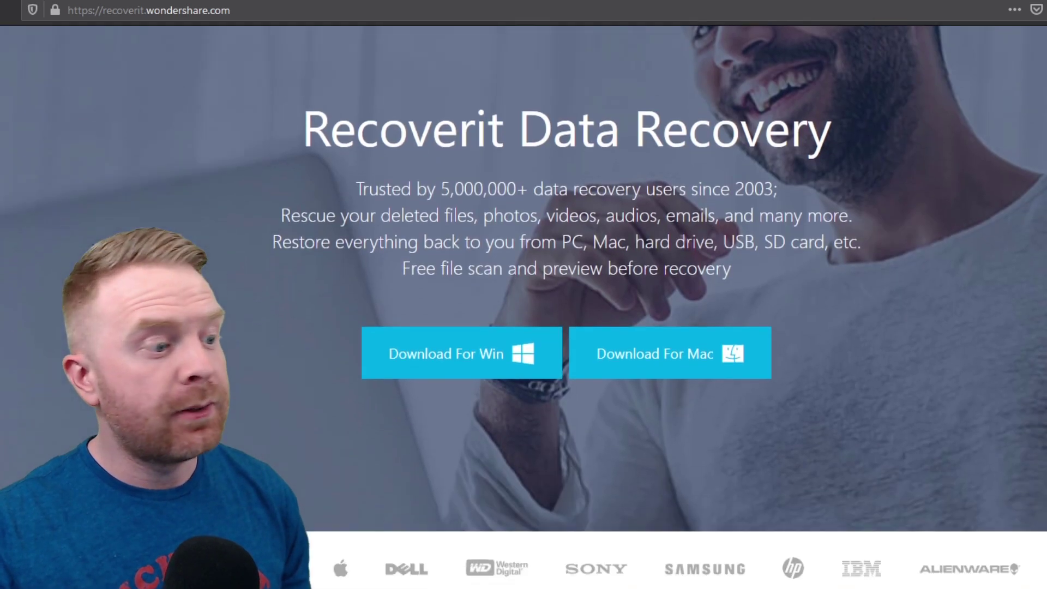
{"action": "scroll", "coordinate": [94, 250], "scroll_direction": "down", "scroll_amount": 12}
{"action": "scroll", "coordinate": [87, 246], "scroll_direction": "up", "scroll_amount": 2}
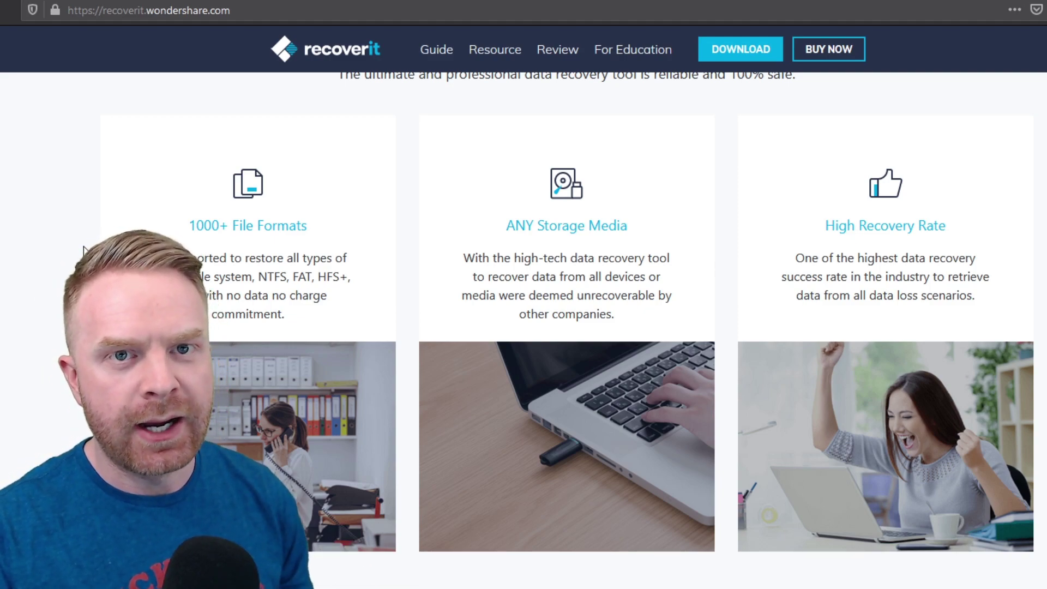
{"action": "scroll", "coordinate": [551, 309], "scroll_direction": "down", "scroll_amount": 10}
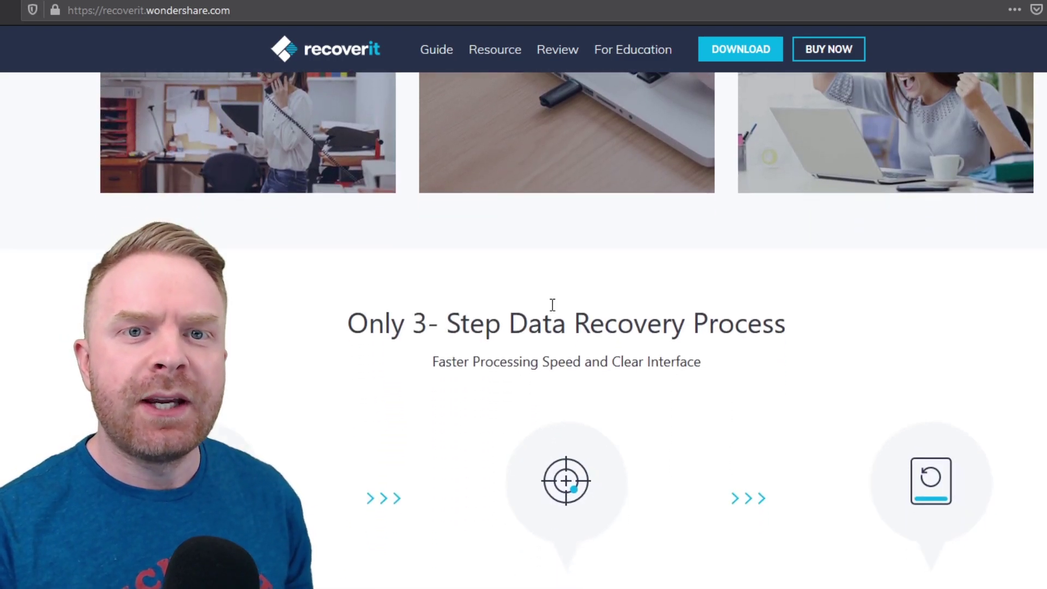
{"action": "scroll", "coordinate": [549, 306], "scroll_direction": "up", "scroll_amount": 3}
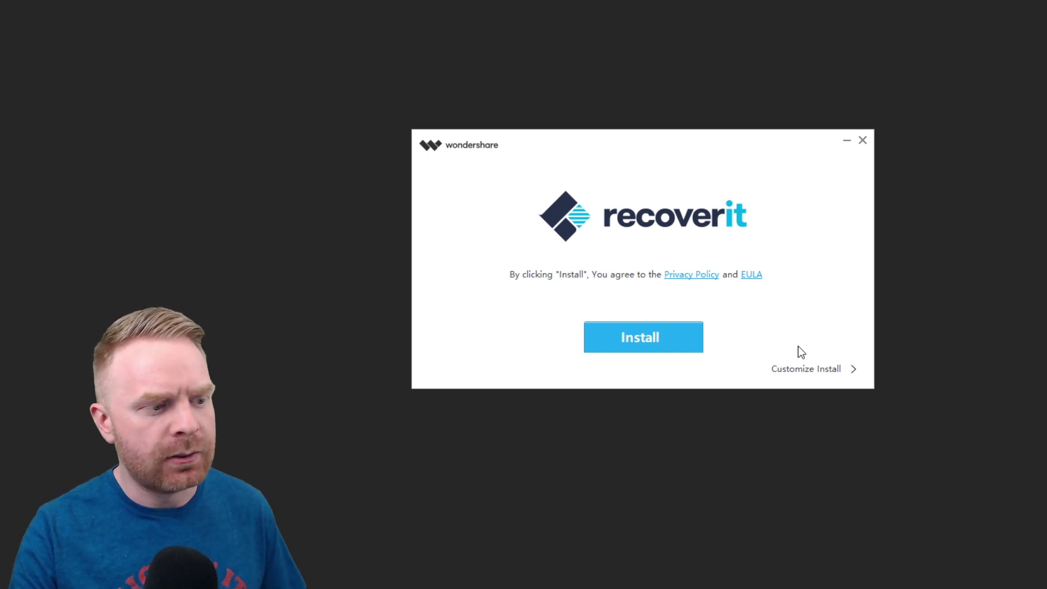
- Check the language and install path under Customize Install, then install Recoverit with default settings
{"action": "left_click", "coordinate": [807, 378]}
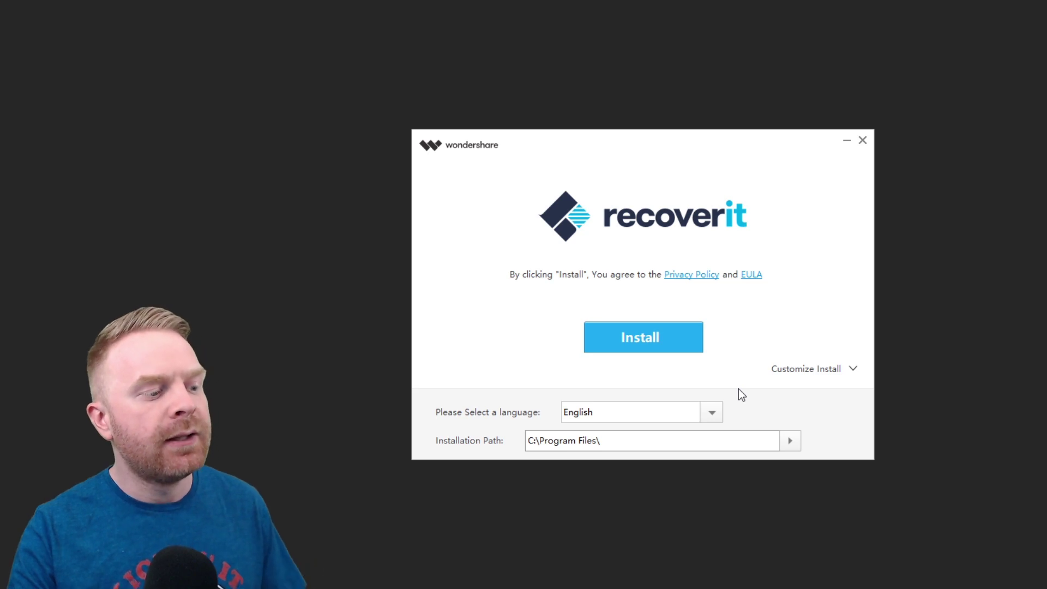
{"action": "left_click", "coordinate": [838, 371]}
{"action": "left_click", "coordinate": [667, 338]}
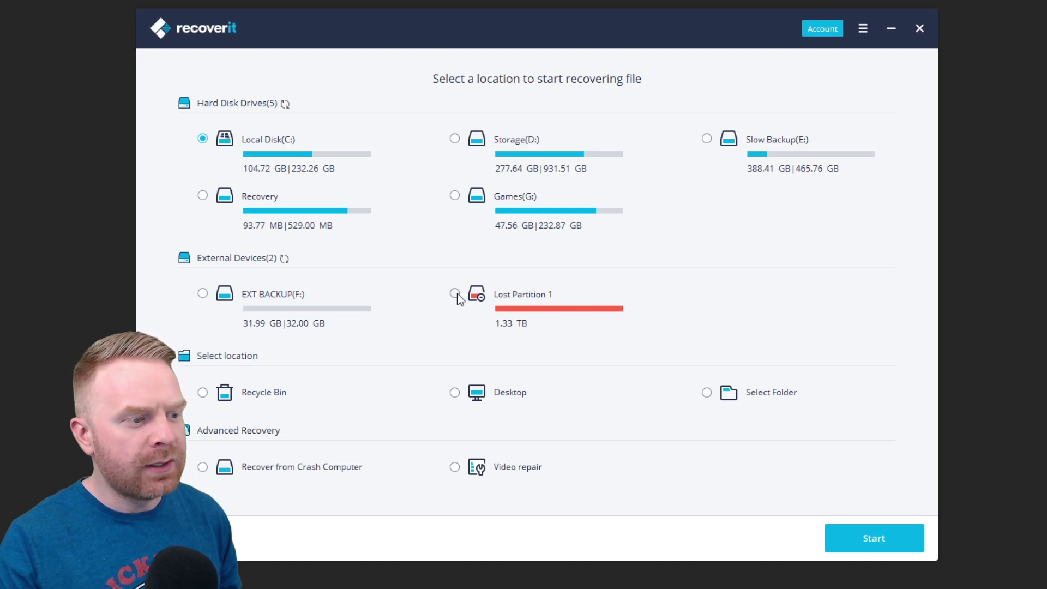
- Start a scan of the 1.33 TB Lost Partition 1 for deleted files
{"action": "left_click", "coordinate": [878, 534]}
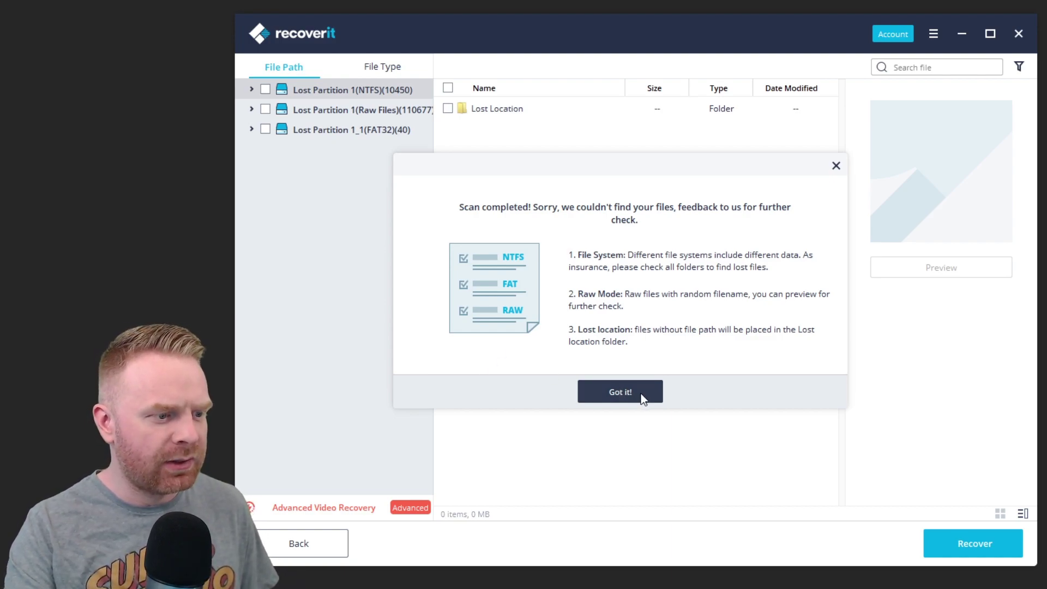
- Dismiss the scan-completed notice and open Lost Location to browse its recovered folders and images
{"action": "left_click", "coordinate": [838, 166]}
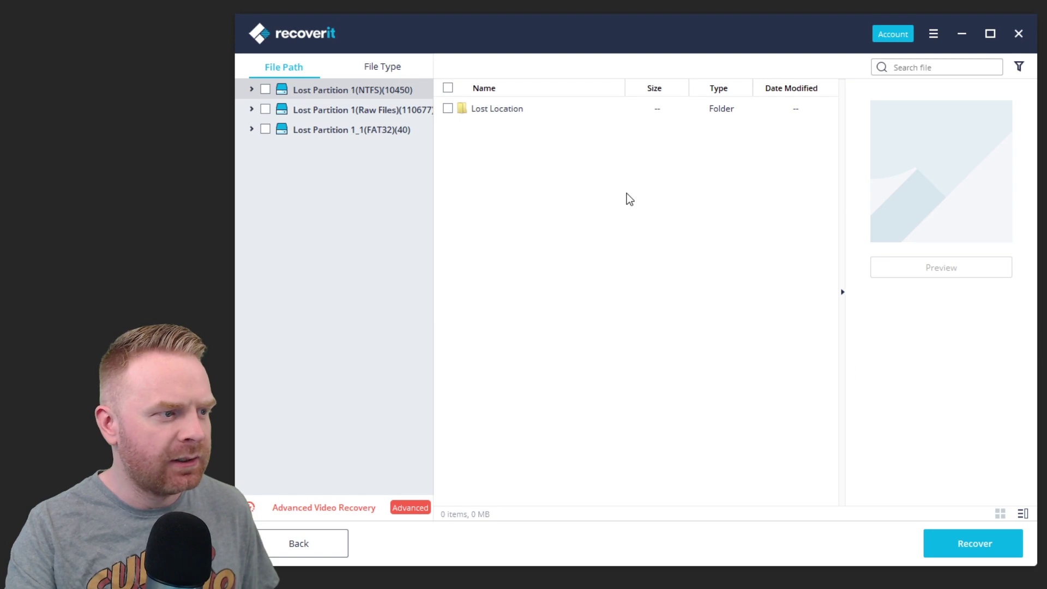
{"action": "left_click", "coordinate": [574, 108]}
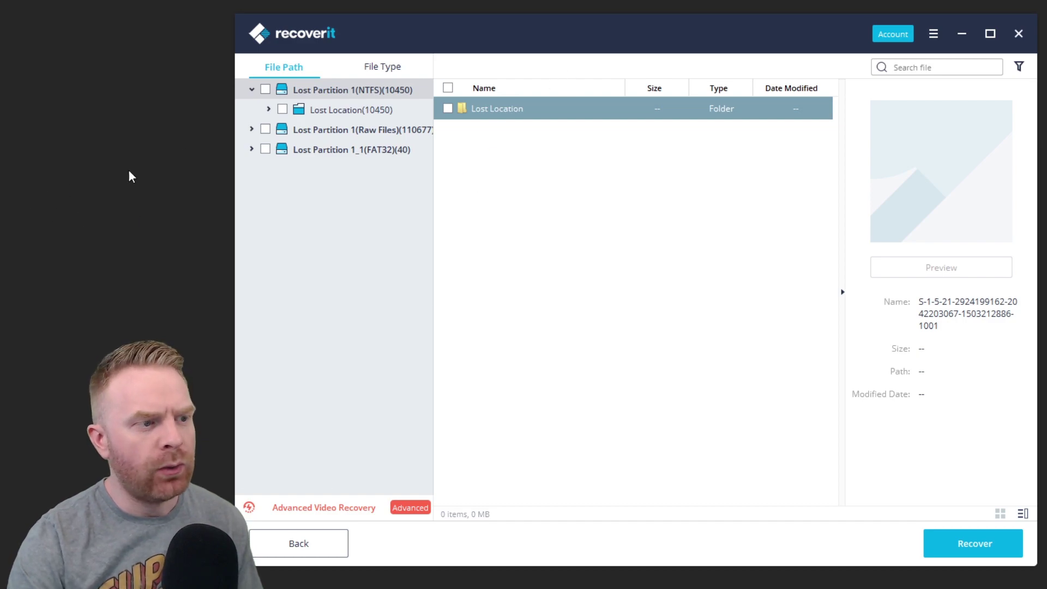
{"action": "double_click", "coordinate": [523, 112]}
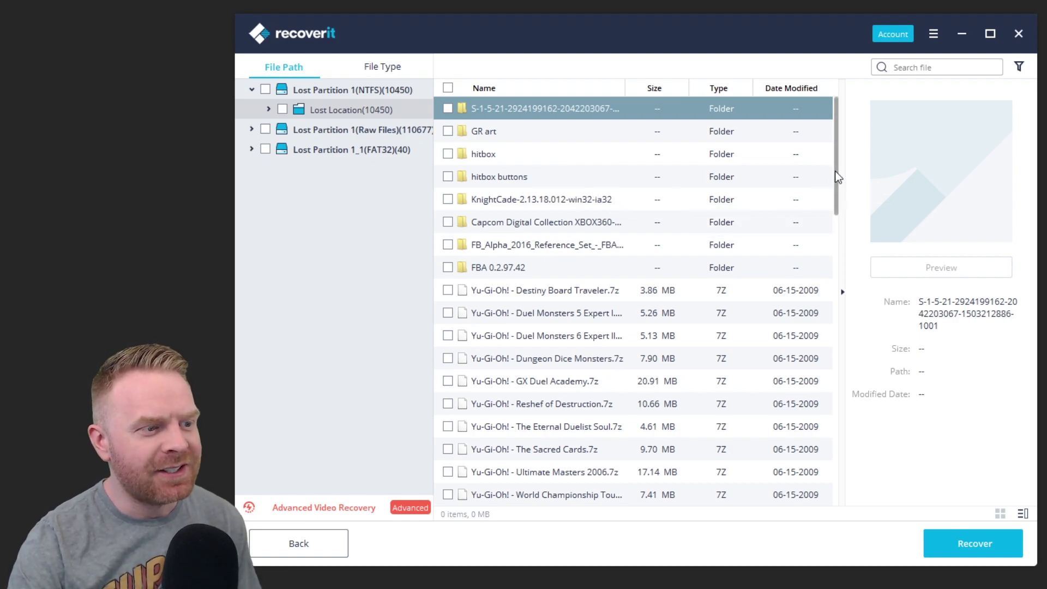
{"action": "left_click_drag", "start_coordinate": [836, 171], "coordinate": [807, 461]}
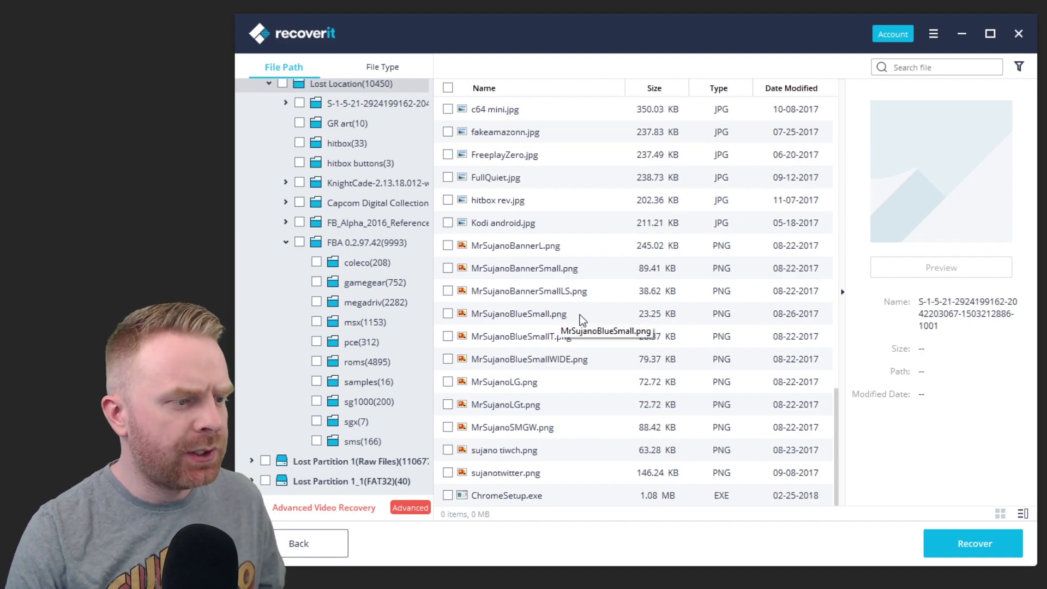
- Preview MrSujanoBlueSmall.png and recover it into the user's Desktop folder
{"action": "double_click", "coordinate": [580, 315]}
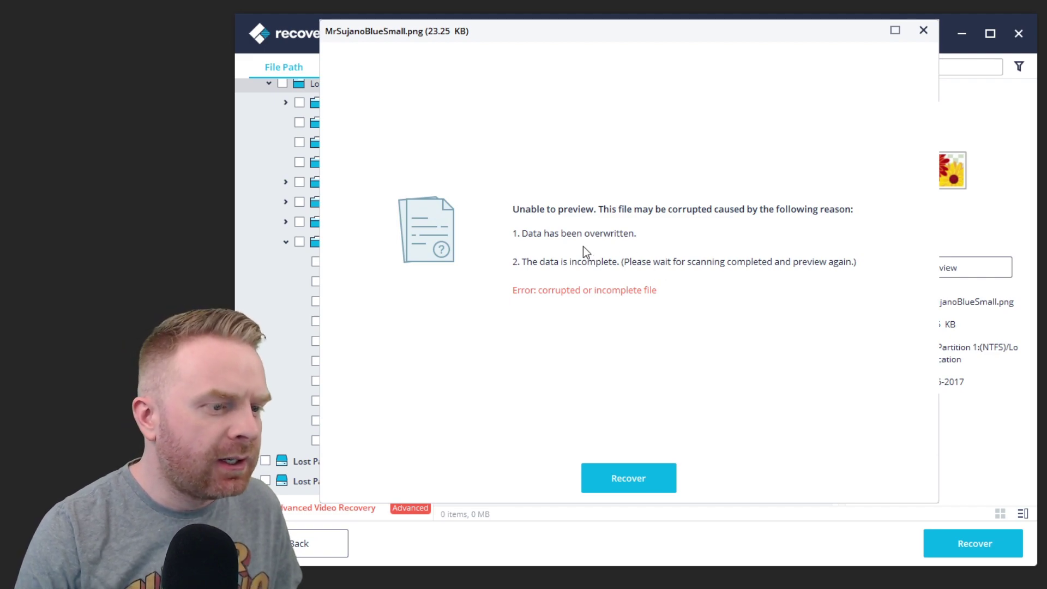
{"action": "left_click", "coordinate": [645, 477]}
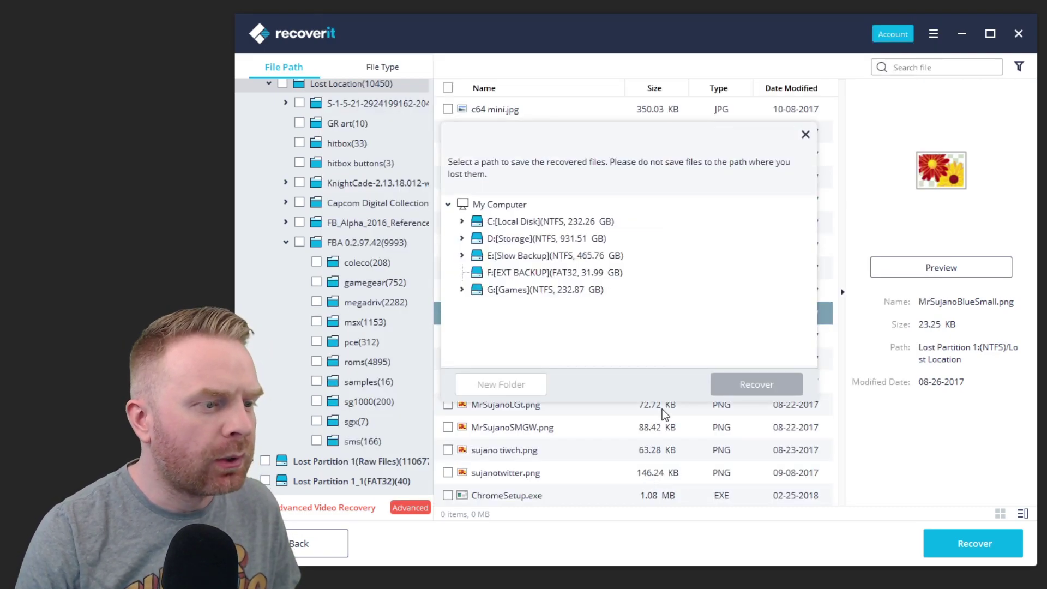
{"action": "left_click", "coordinate": [463, 222]}
{"action": "scroll", "coordinate": [468, 254], "scroll_direction": "down", "scroll_amount": 2}
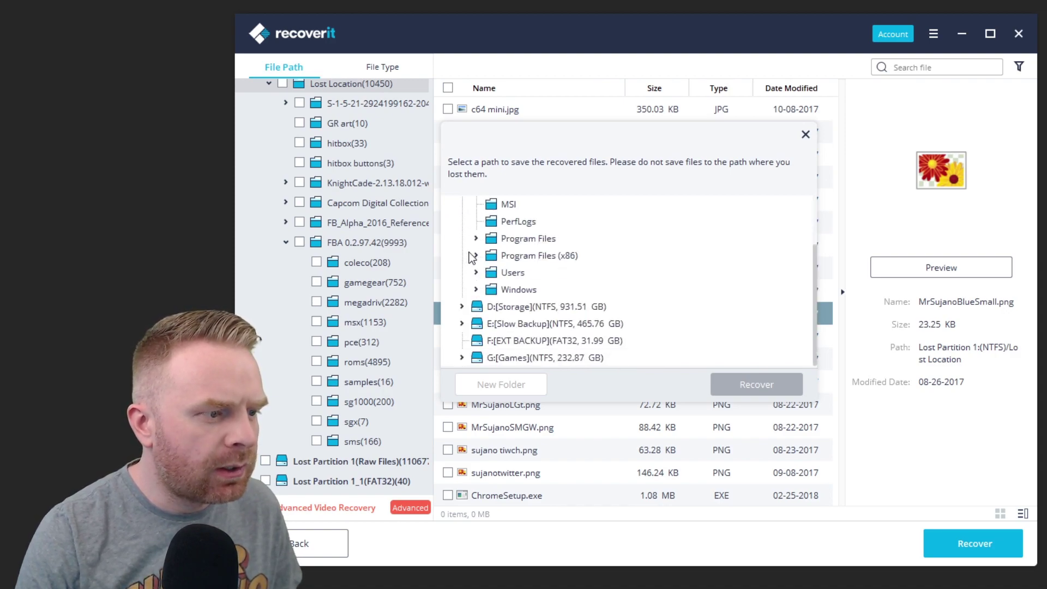
{"action": "left_click", "coordinate": [476, 272]}
{"action": "left_click", "coordinate": [490, 290]}
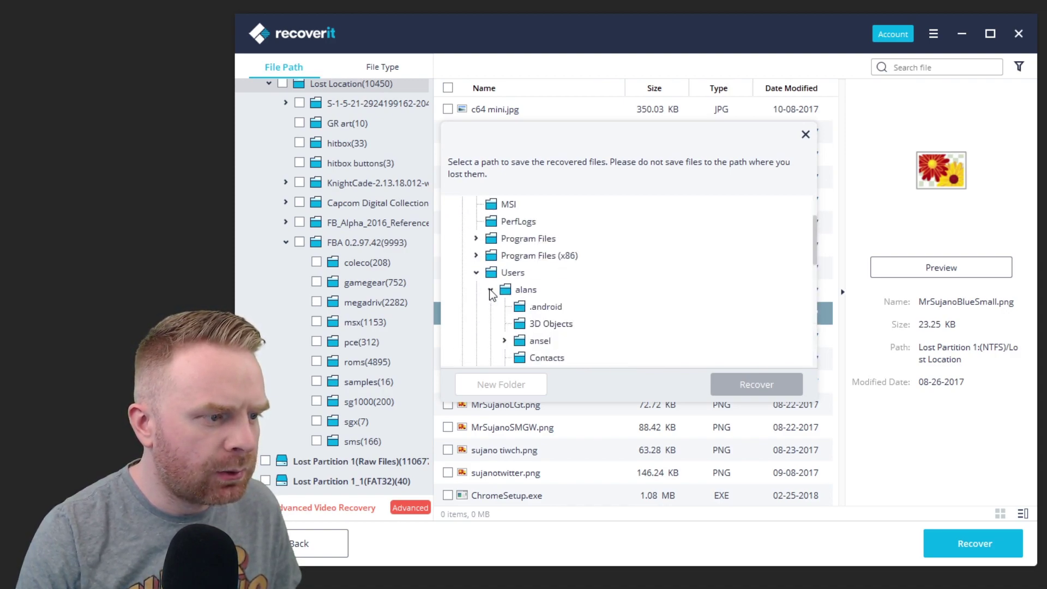
{"action": "scroll", "coordinate": [493, 293], "scroll_direction": "down", "scroll_amount": 1}
{"action": "left_click", "coordinate": [525, 341]}
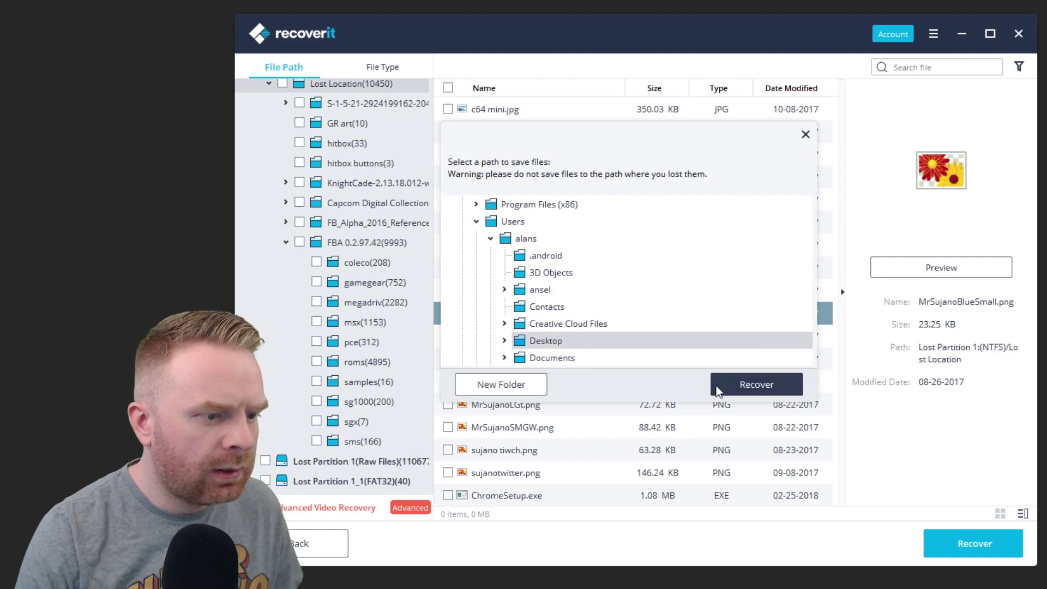
{"action": "left_click", "coordinate": [719, 383]}
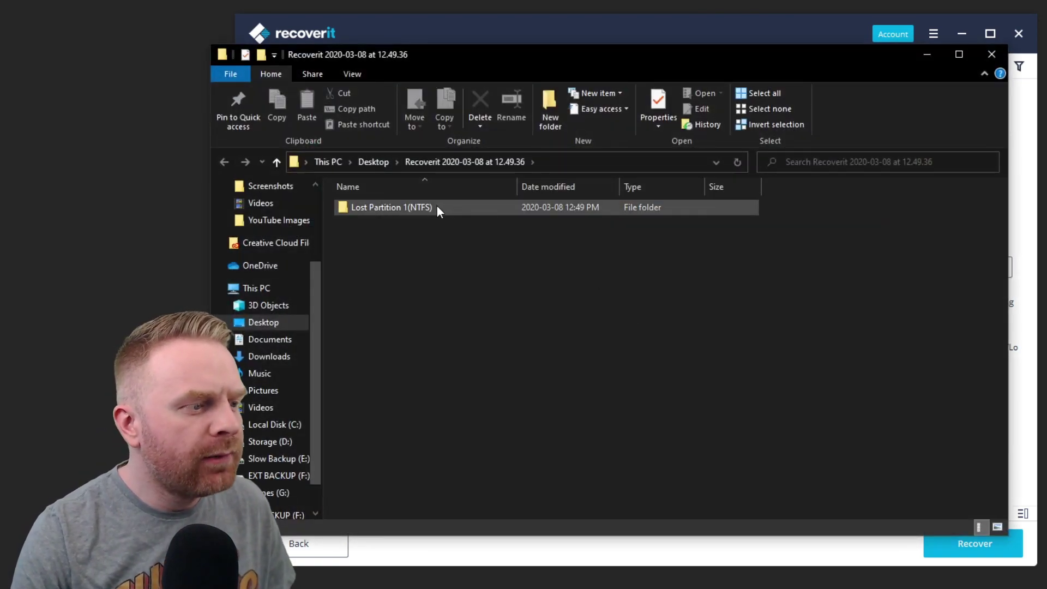
- Open the recovered MrSujanoBlueSmall.png from Lost Partition 1(NTFS) > Lost Location
{"action": "double_click", "coordinate": [437, 206]}
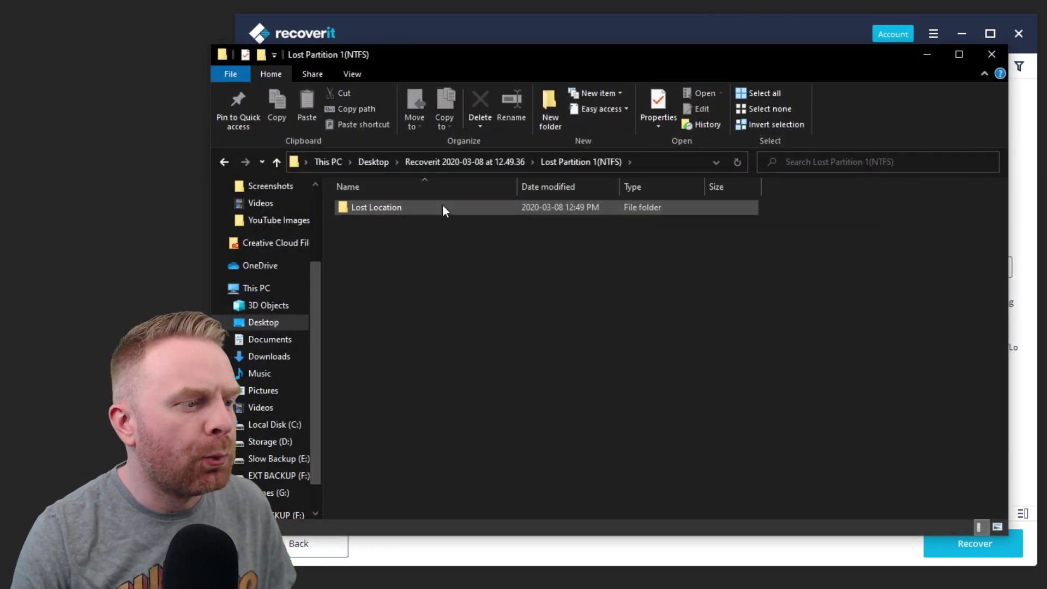
{"action": "double_click", "coordinate": [443, 207]}
{"action": "double_click", "coordinate": [385, 237]}
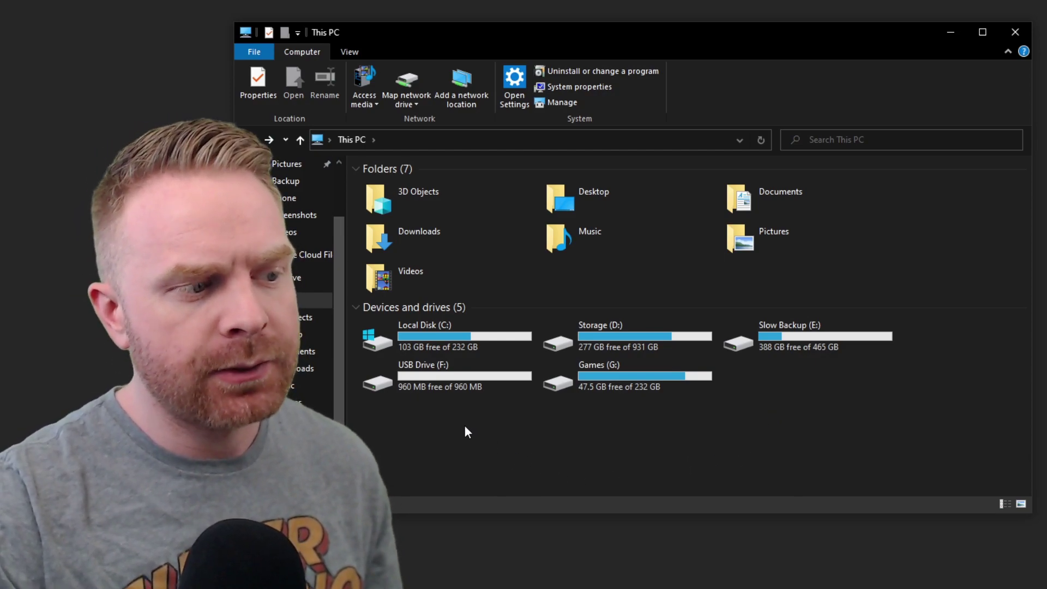
- Copy MrSujanoLogo and Super Important Document onto USB Drive (F:), closing the opened document
{"action": "double_click", "coordinate": [482, 387]}
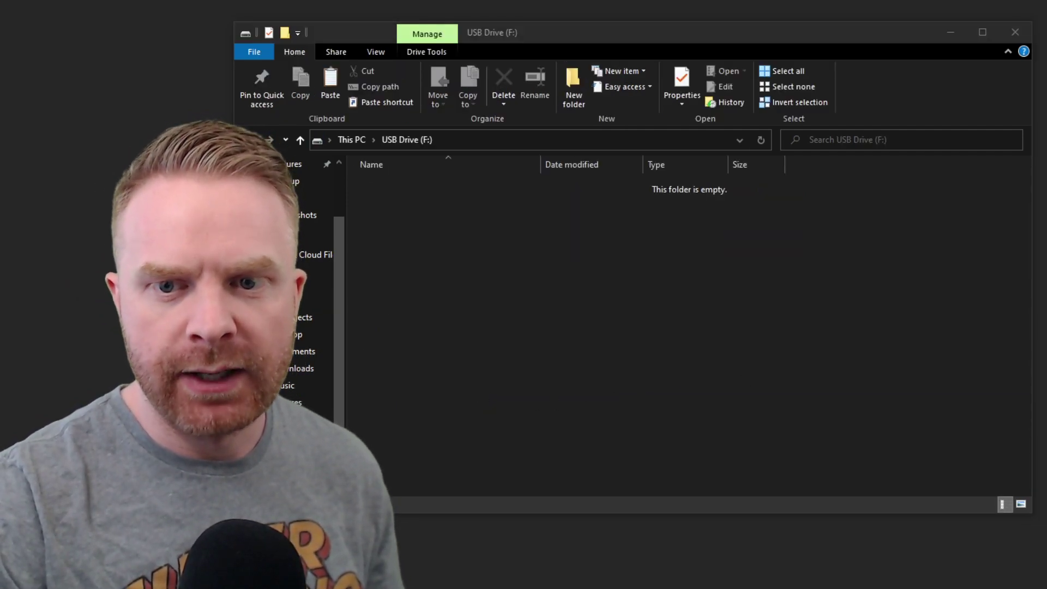
{"action": "left_click_drag", "start_coordinate": [1046, 272], "coordinate": [529, 245]}
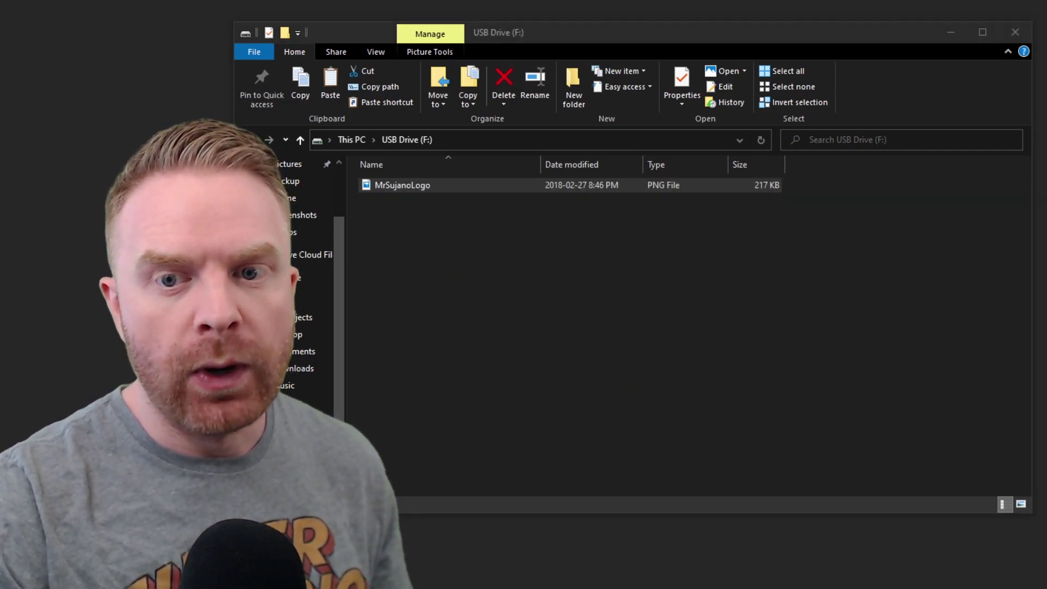
{"action": "left_click_drag", "start_coordinate": [758, 275], "coordinate": [534, 260]}
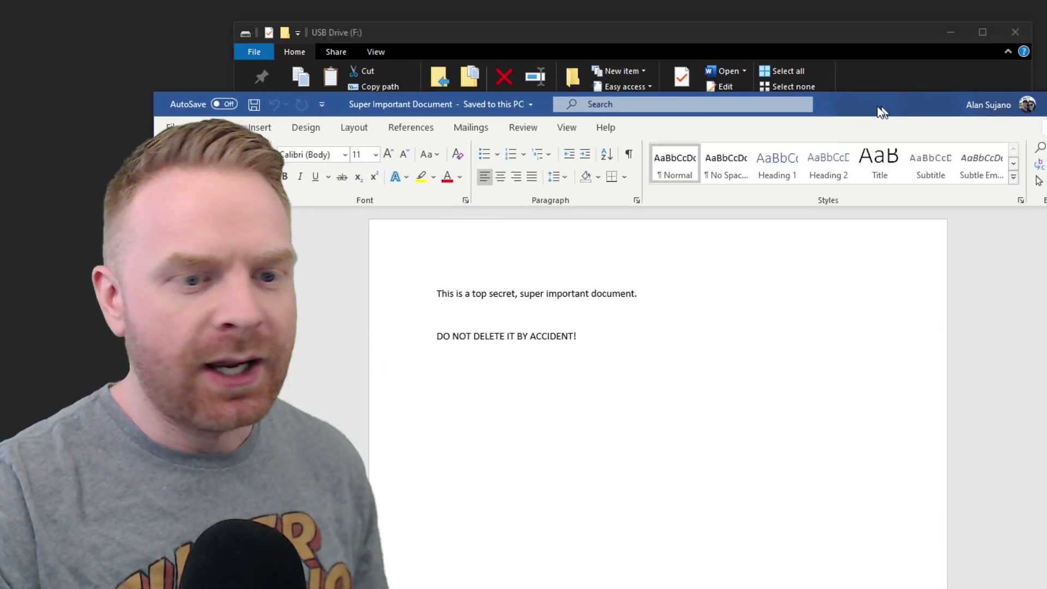
{"action": "left_click_drag", "start_coordinate": [878, 108], "coordinate": [881, 62]}
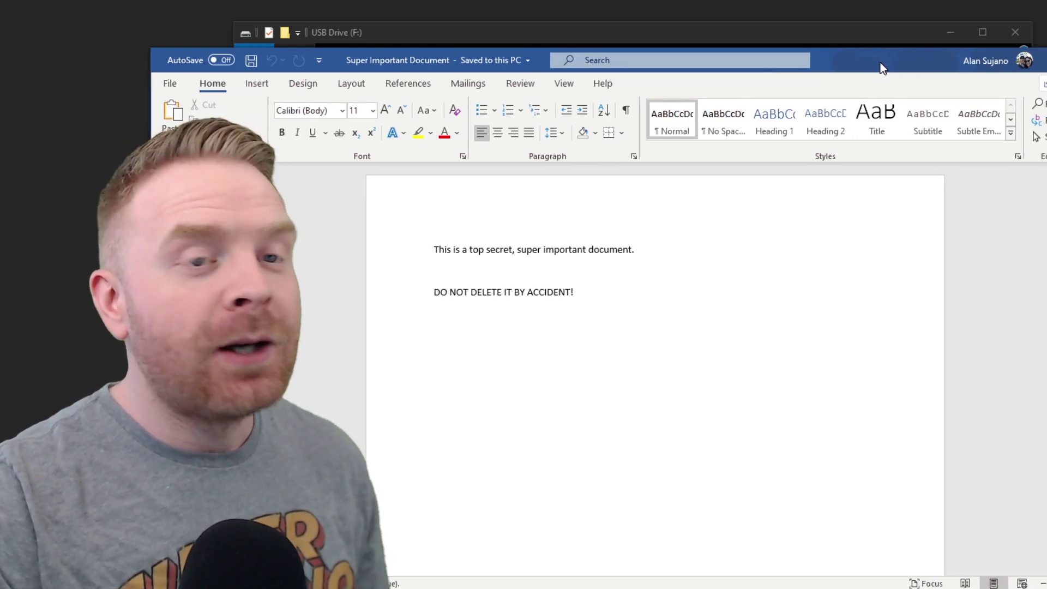
{"action": "key", "text": "alt+F4"}
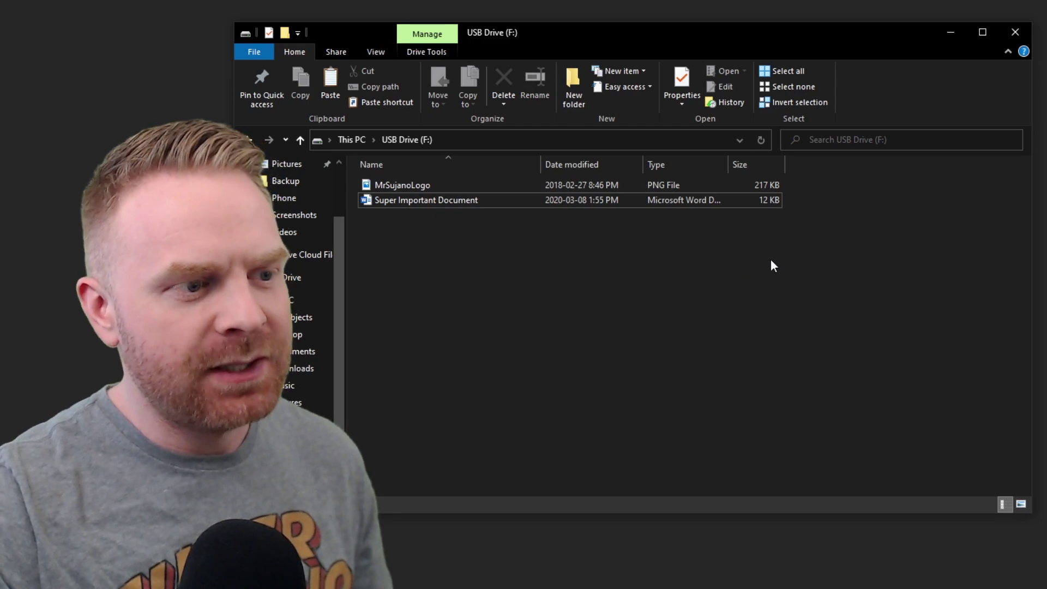
- Permanently delete both files from USB Drive (F:)
{"action": "left_click_drag", "start_coordinate": [802, 261], "coordinate": [594, 116]}
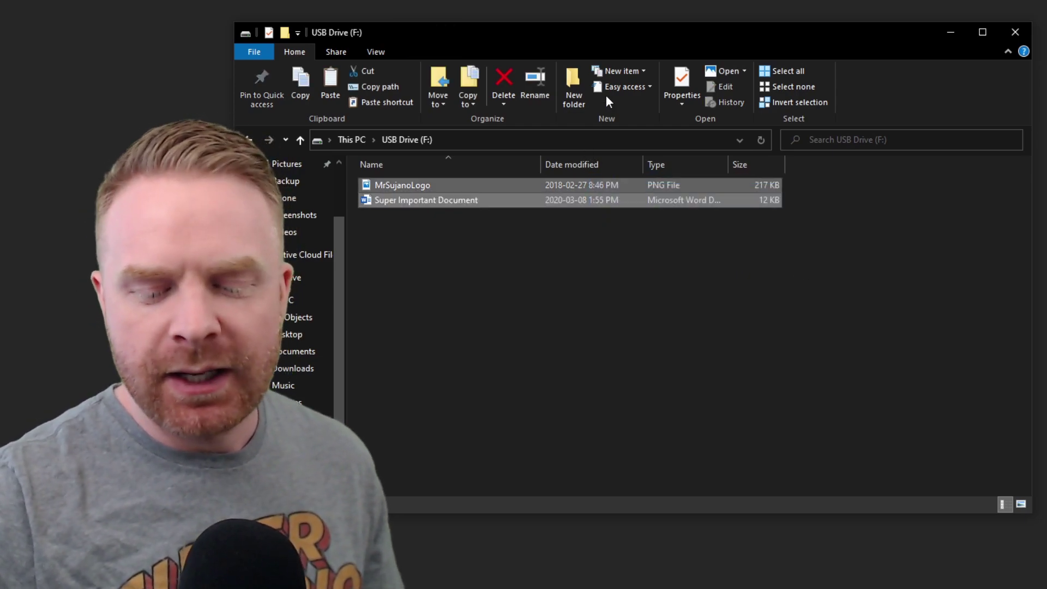
{"action": "key", "text": "Delete"}
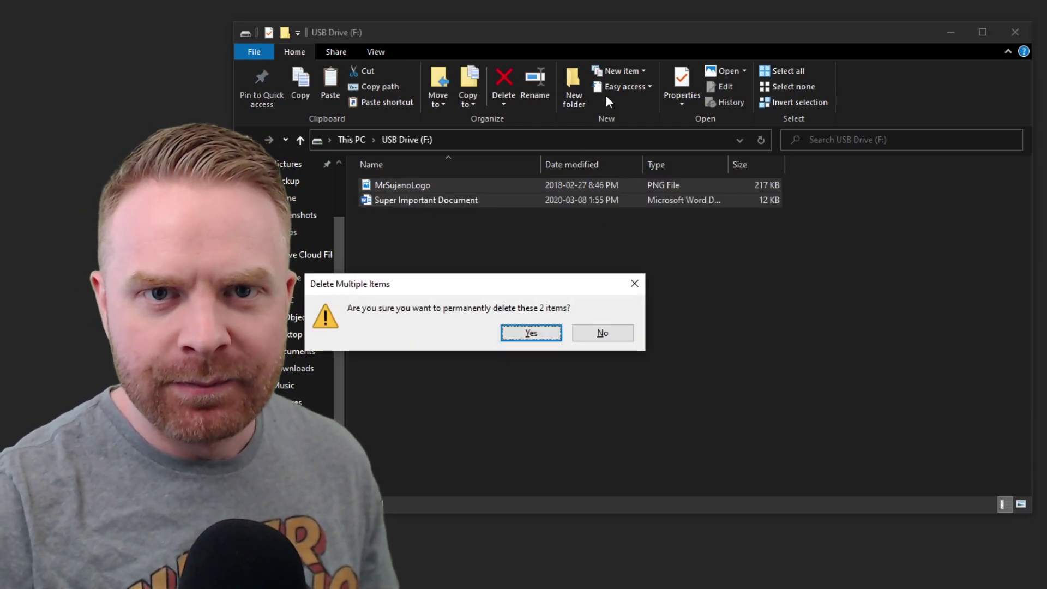
{"action": "key", "text": "Return"}
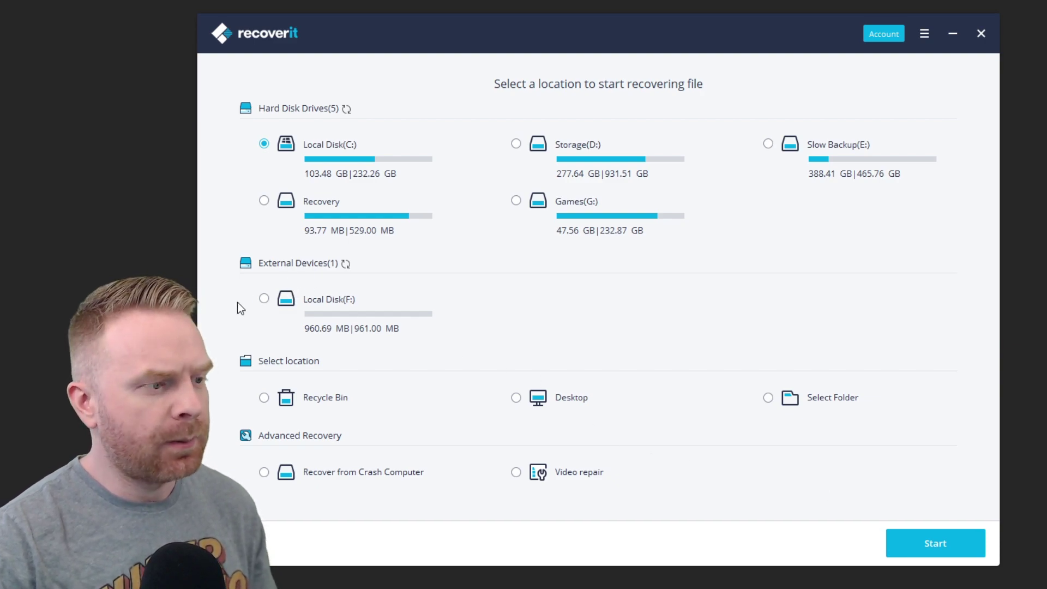
- Scan the external Local Disk (F:) for the deleted files
{"action": "left_click", "coordinate": [264, 298]}
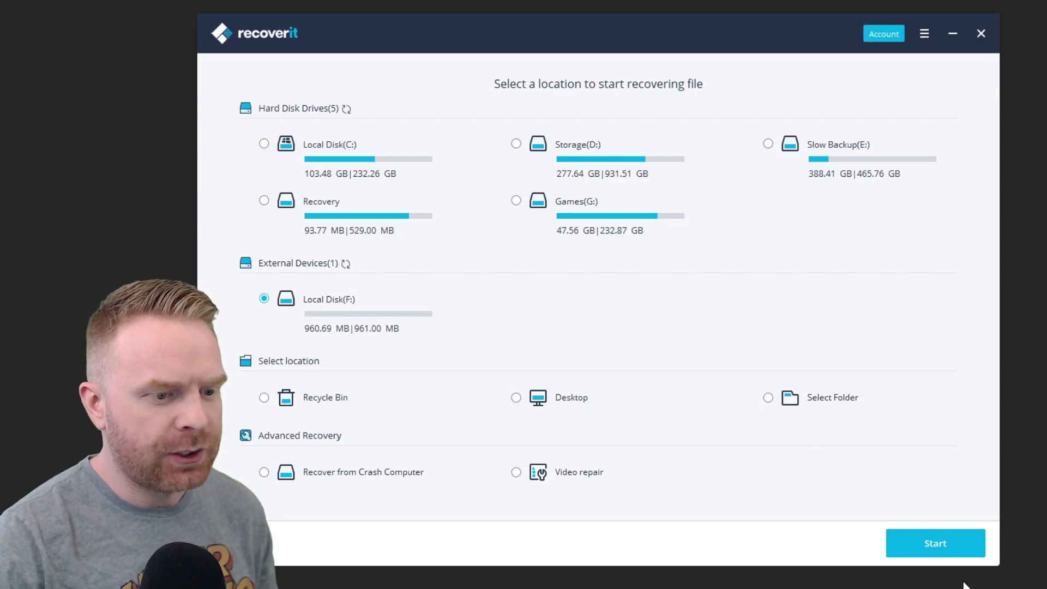
{"action": "left_click", "coordinate": [953, 545]}
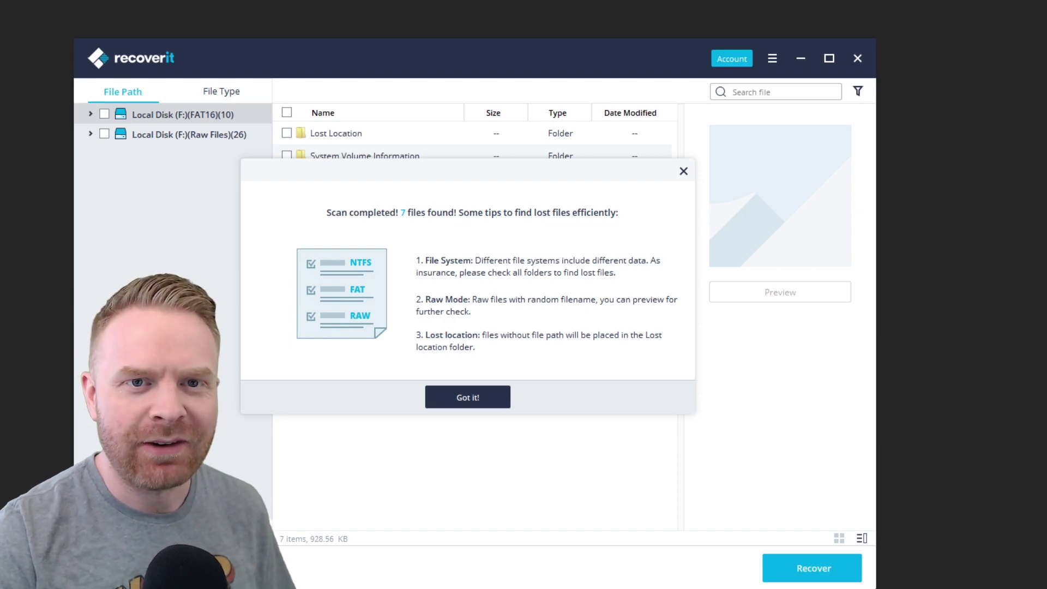
- Dismiss the scan tips and preview the Horizon Chase Turbo images in Lost Location
{"action": "left_click", "coordinate": [468, 397]}
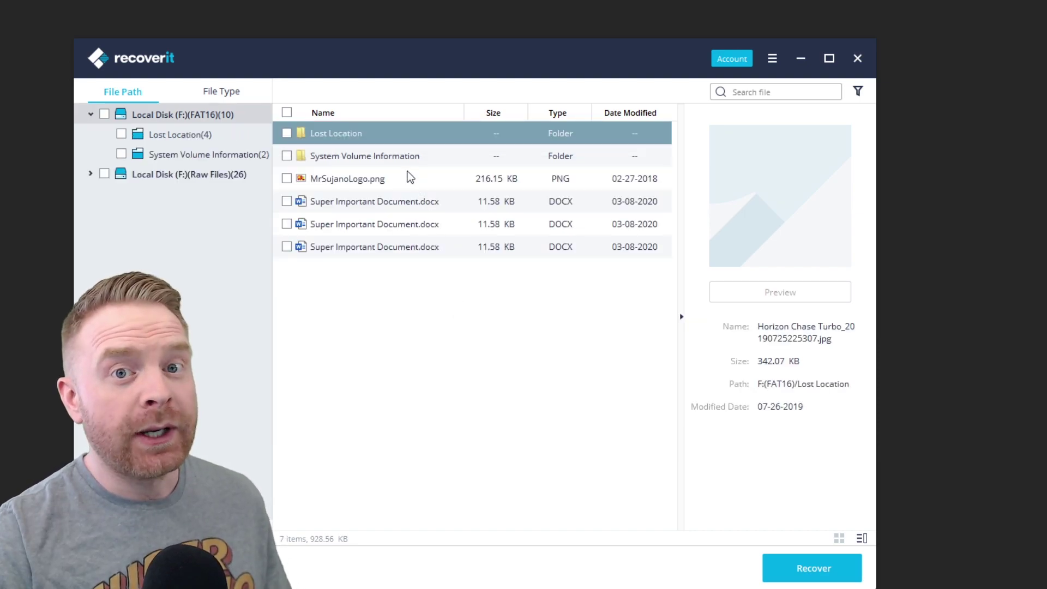
{"action": "double_click", "coordinate": [330, 138]}
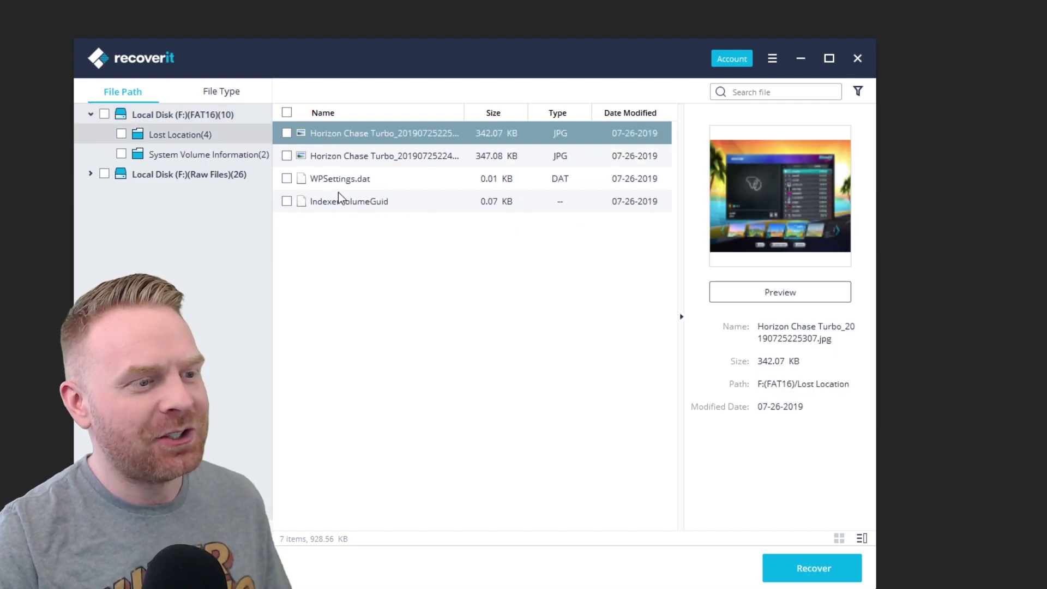
{"action": "left_click", "coordinate": [390, 157]}
{"action": "left_click", "coordinate": [404, 142]}
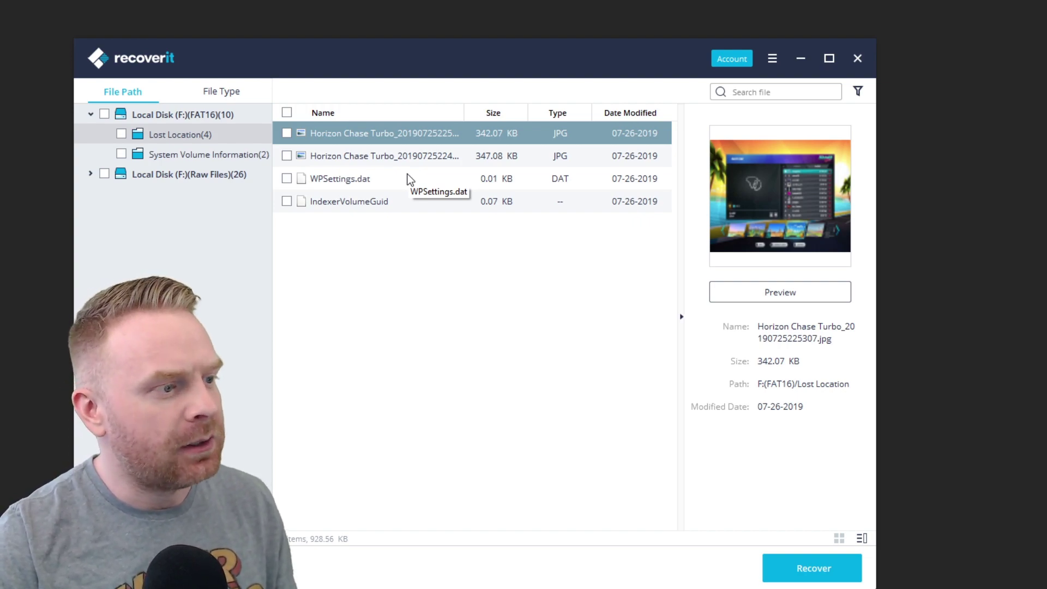
{"action": "left_click", "coordinate": [421, 157]}
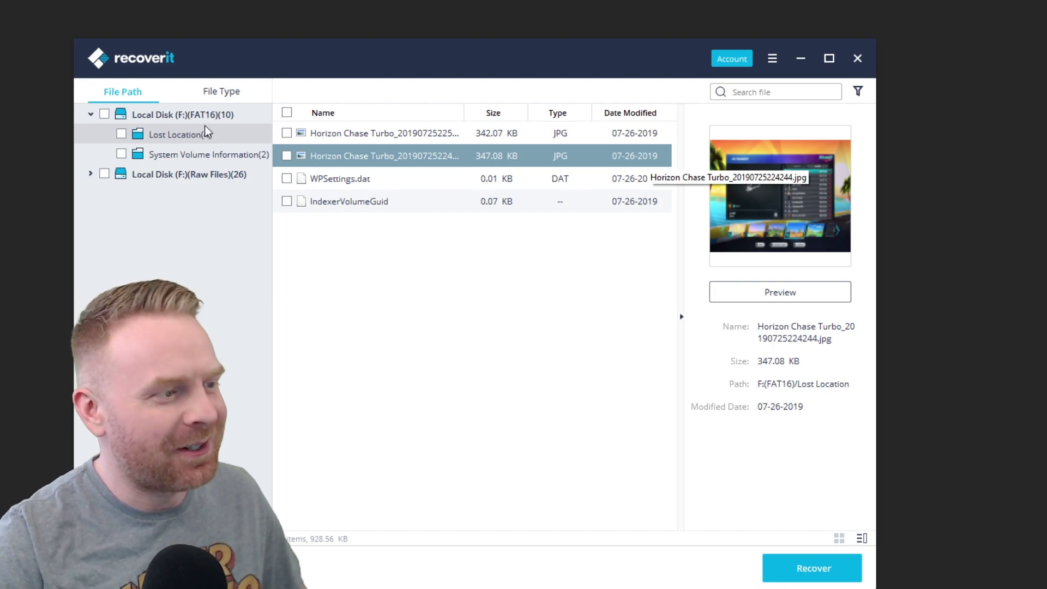
{"action": "left_click", "coordinate": [194, 117]}
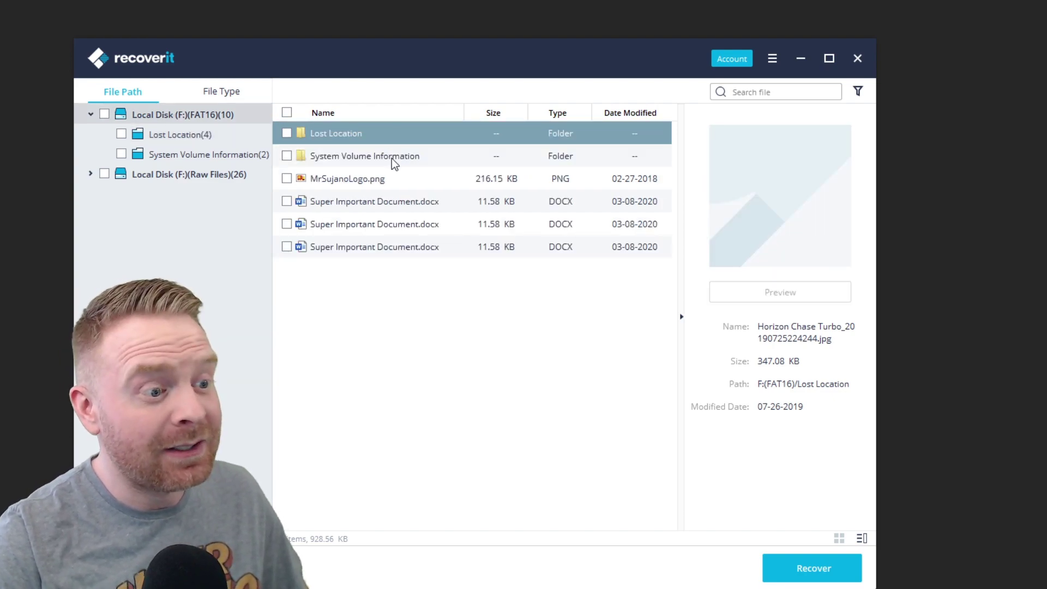
- Preview MrSujanoLogo.png and compare the three Super Important Document.docx copies in the drive root
{"action": "left_click", "coordinate": [371, 181]}
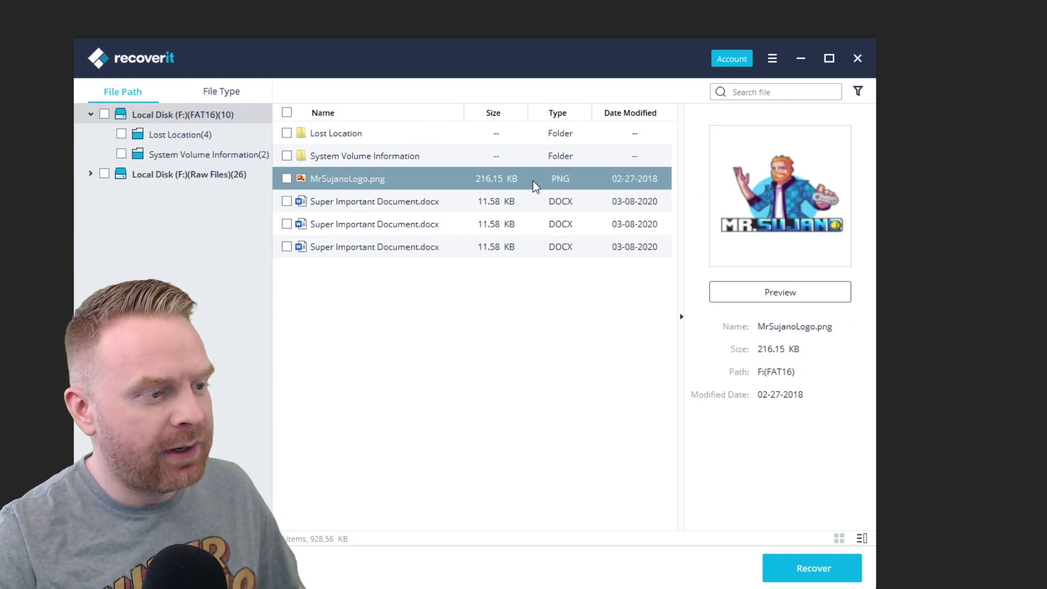
{"action": "left_click", "coordinate": [414, 207]}
{"action": "left_click", "coordinate": [419, 229]}
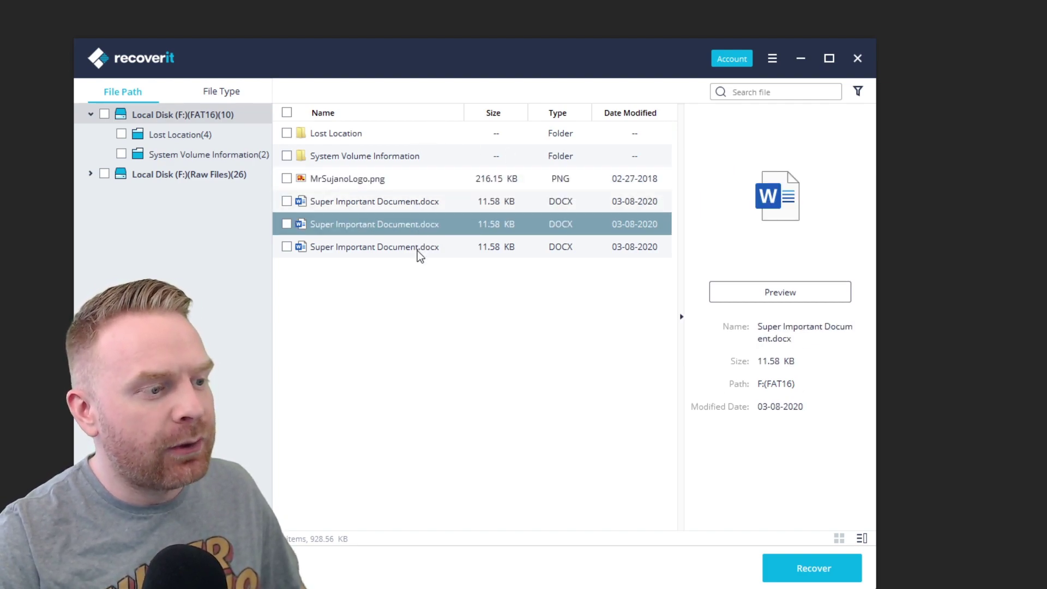
{"action": "left_click", "coordinate": [420, 249]}
{"action": "left_click", "coordinate": [420, 231]}
{"action": "left_click", "coordinate": [422, 203]}
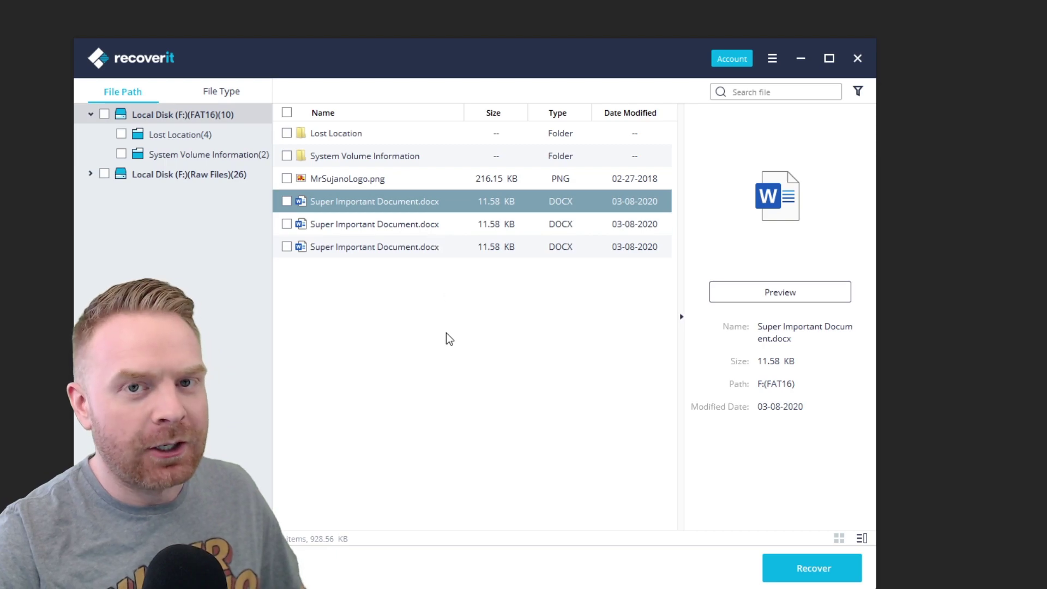
{"action": "left_click", "coordinate": [398, 246]}
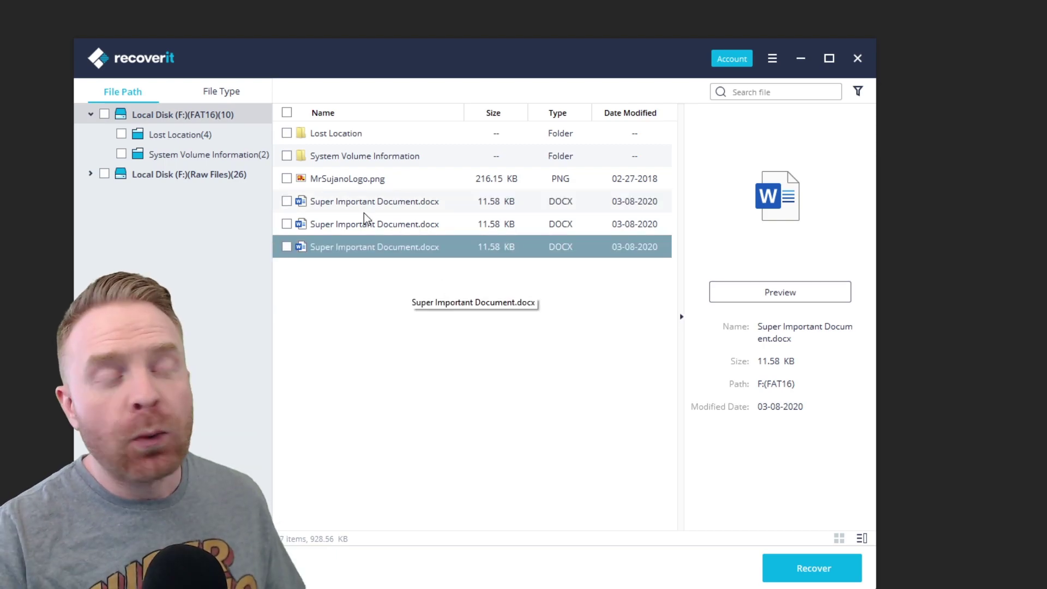
{"action": "left_click", "coordinate": [402, 220]}
{"action": "left_click", "coordinate": [404, 206]}
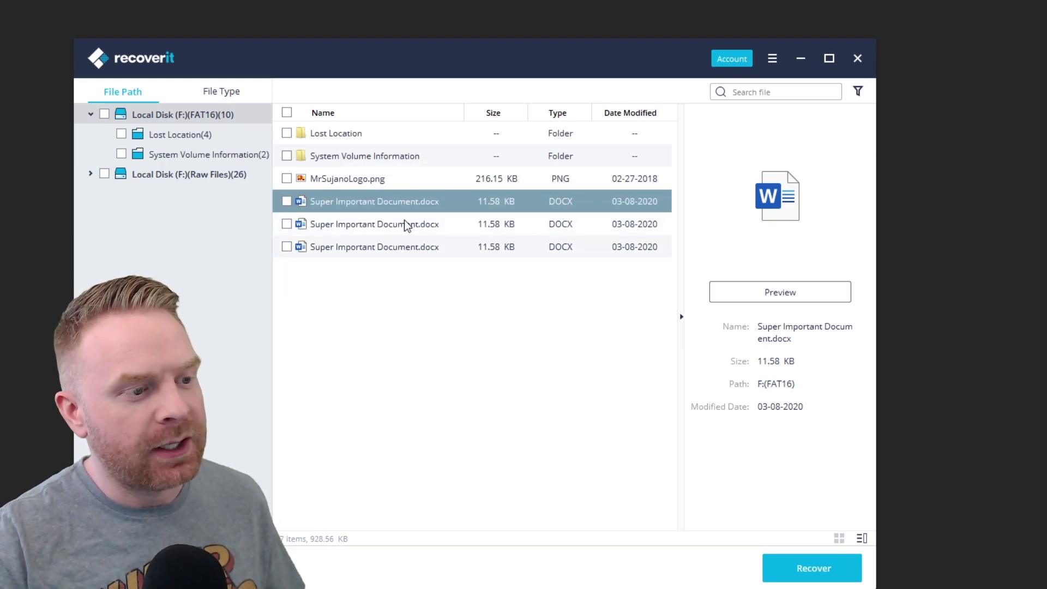
{"action": "left_click", "coordinate": [406, 226]}
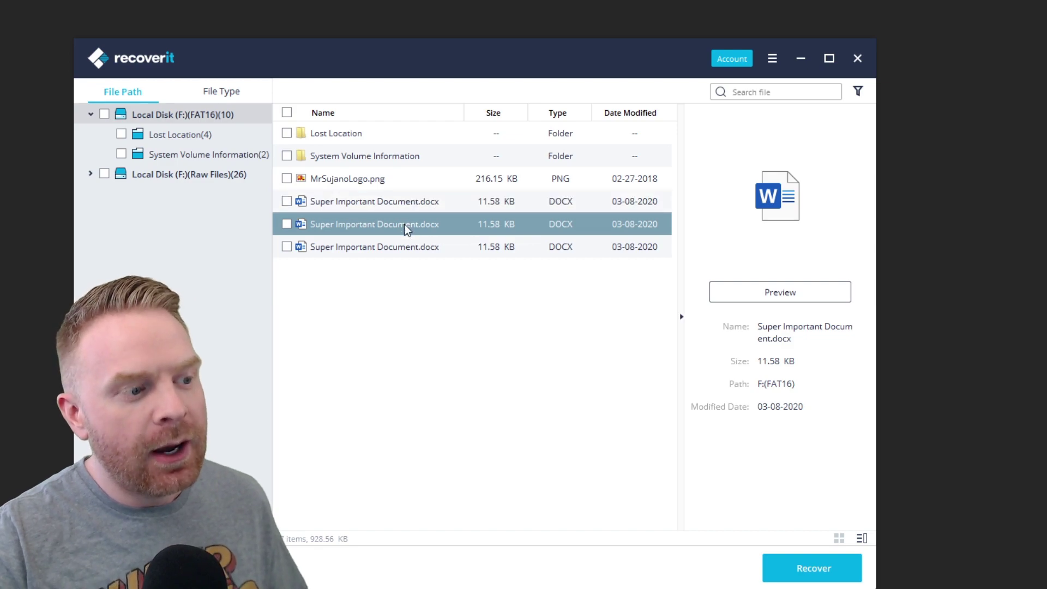
{"action": "left_click", "coordinate": [376, 210]}
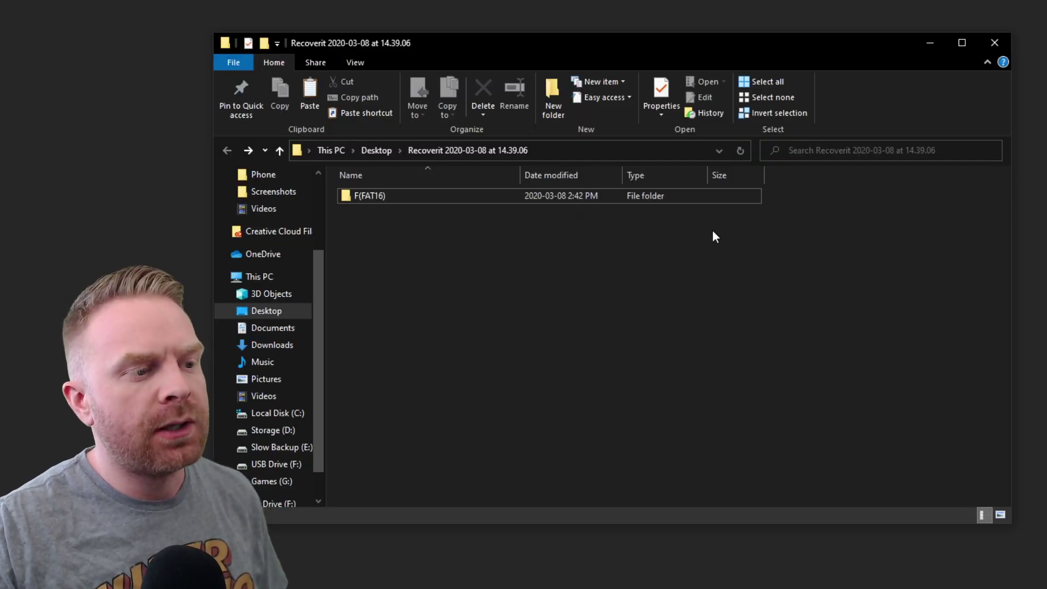
- Open the recovered Super Important Document from F(FAT16), then a Horizon Chase screenshot from Lost Location
{"action": "double_click", "coordinate": [620, 199]}
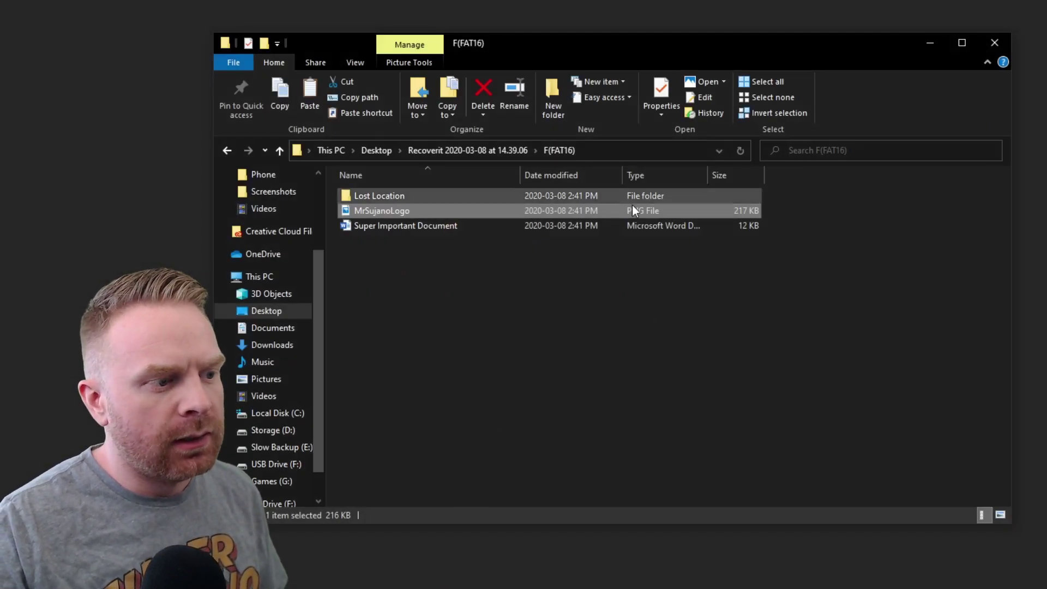
{"action": "left_click", "coordinate": [478, 225]}
{"action": "double_click", "coordinate": [478, 225]}
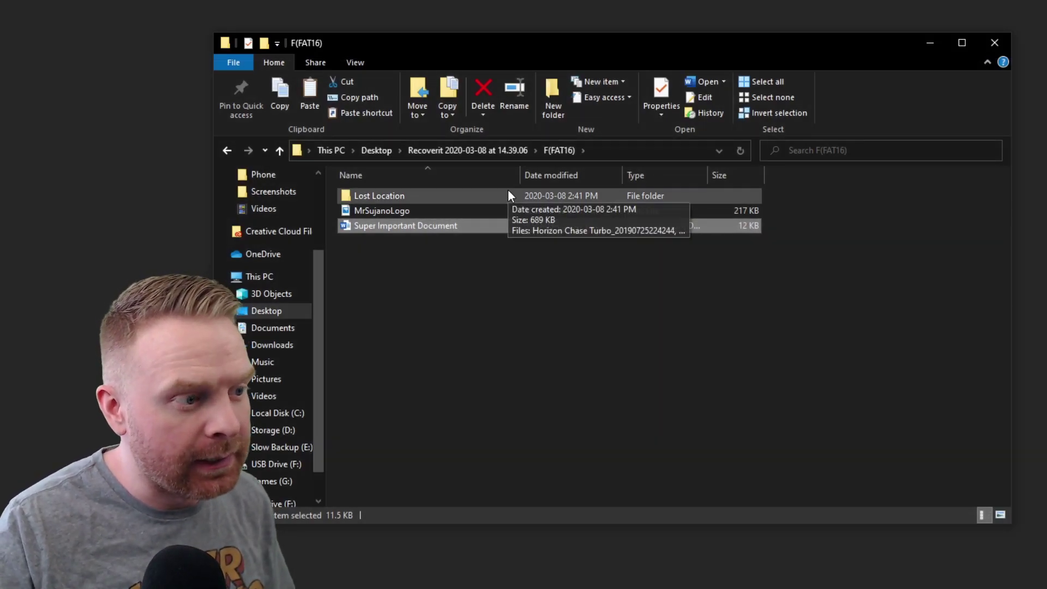
{"action": "double_click", "coordinate": [509, 192]}
{"action": "left_click", "coordinate": [387, 223]}
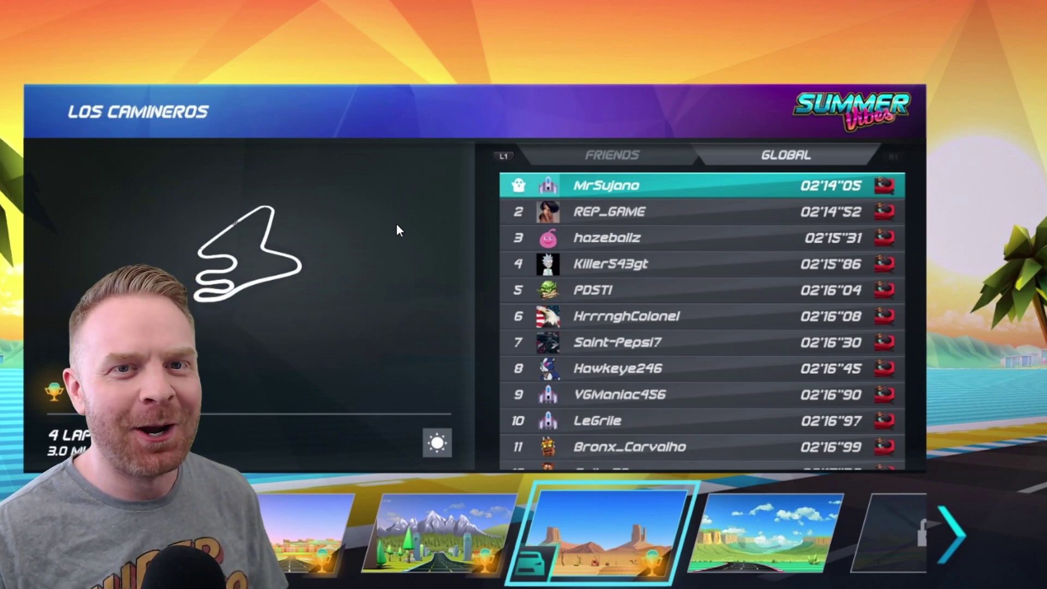
- Flip between the Route One and Los Camineros Horizon Chase screenshots, ending on Los Camineros
{"action": "key", "text": "Right"}
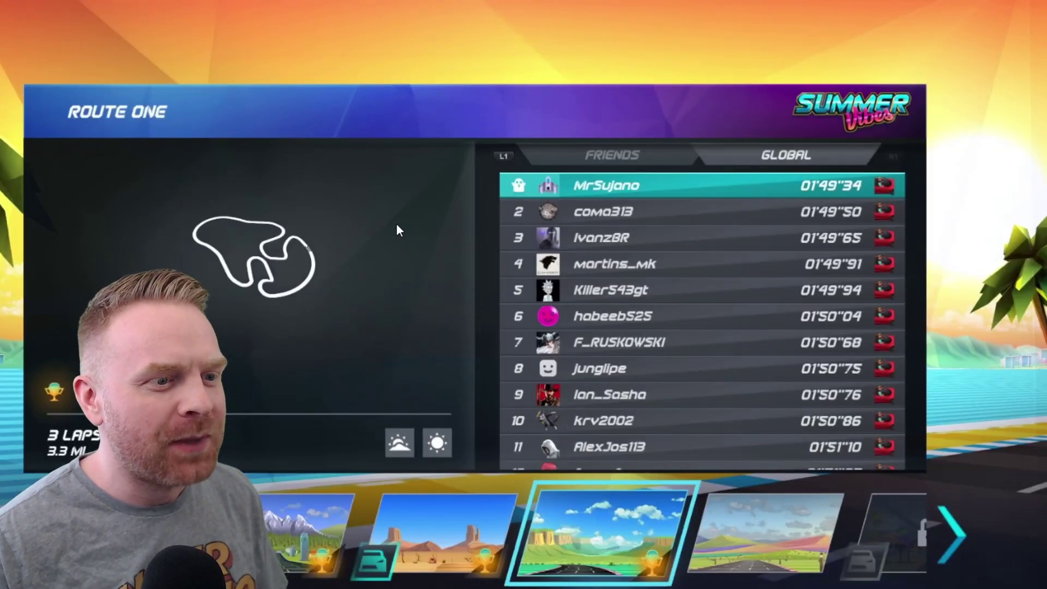
{"action": "key", "text": "Left"}
{"action": "key", "text": "Right"}
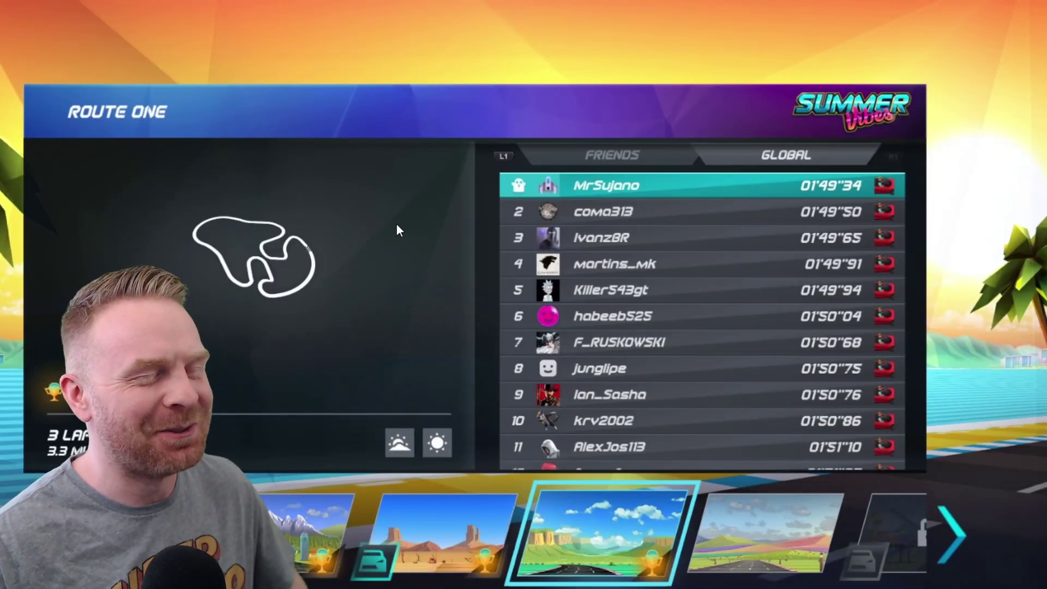
{"action": "key", "text": "Left"}
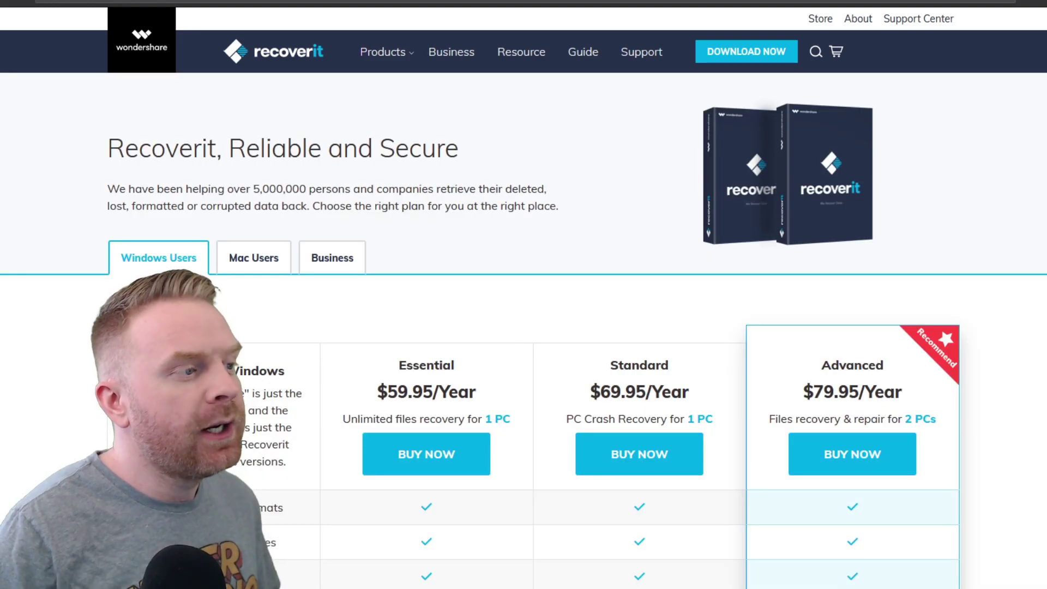
- Compare Windows and Mac plan prices, ending on Mac: Essential $79.95, Standard $99.95, Advanced $119.95
{"action": "scroll", "coordinate": [132, 224], "scroll_direction": "down", "scroll_amount": 1}
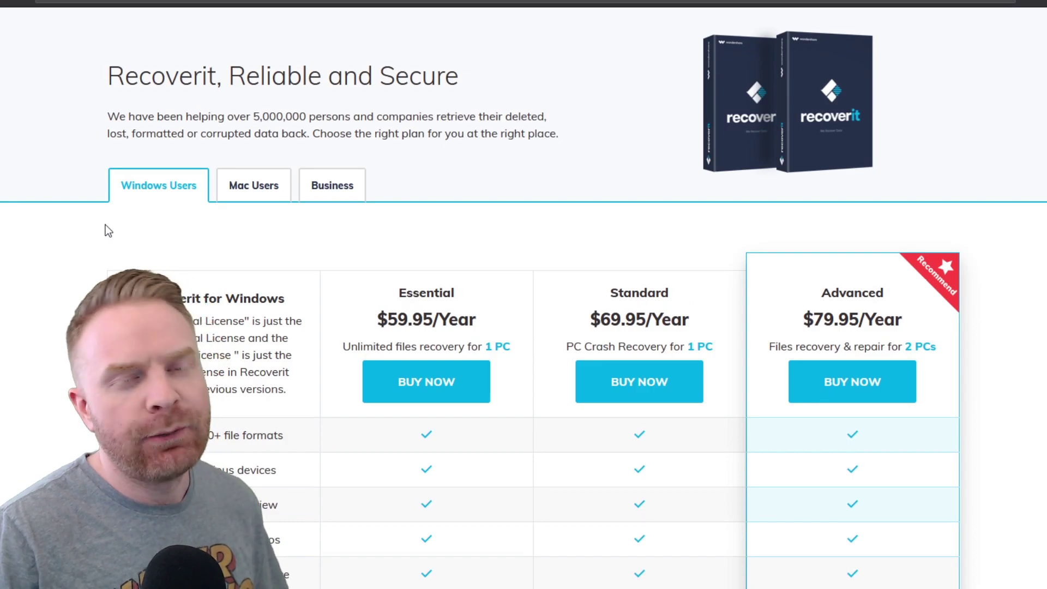
{"action": "scroll", "coordinate": [54, 240], "scroll_direction": "down", "scroll_amount": 1}
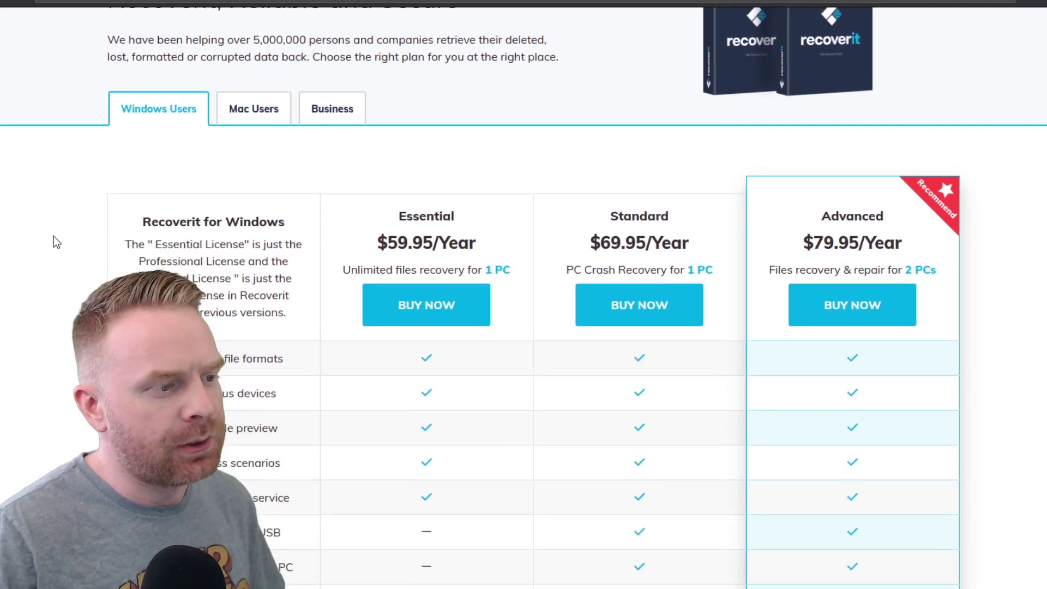
{"action": "scroll", "coordinate": [54, 237], "scroll_direction": "down", "scroll_amount": 1}
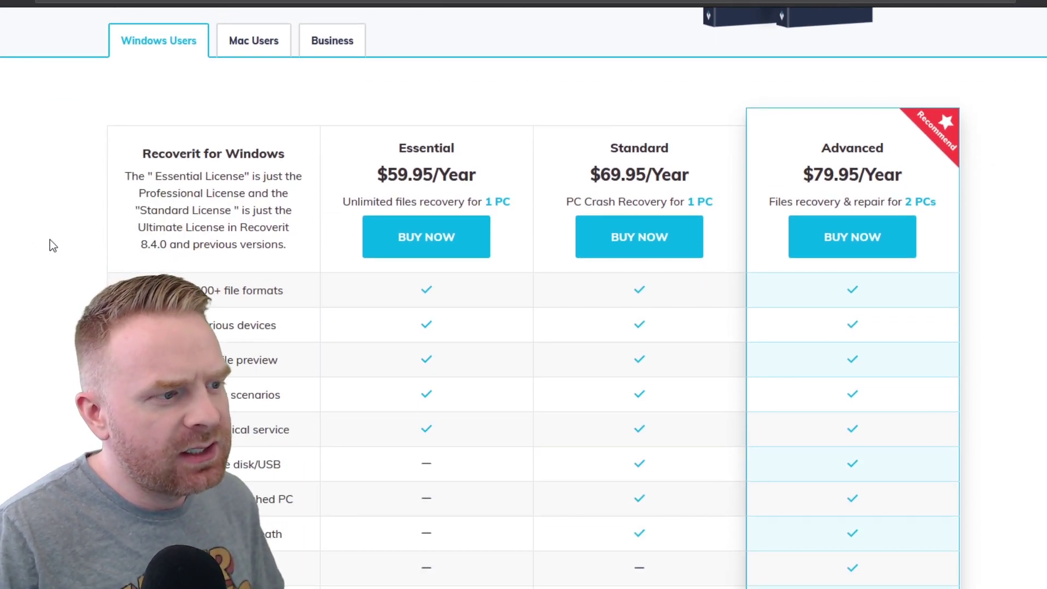
{"action": "scroll", "coordinate": [50, 244], "scroll_direction": "down", "scroll_amount": 1}
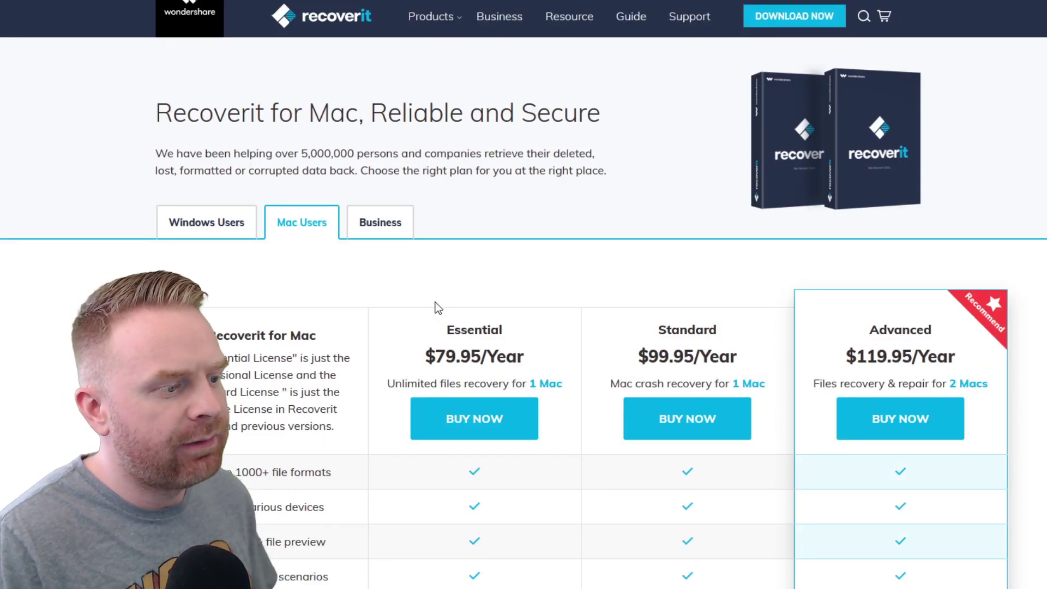
{"action": "left_click", "coordinate": [241, 222]}
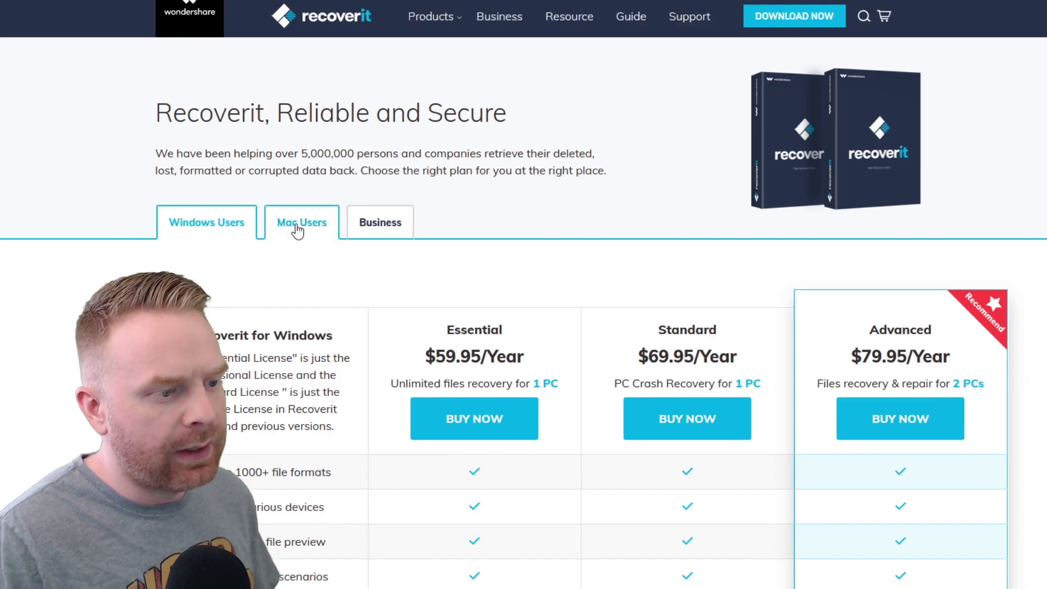
{"action": "left_click", "coordinate": [297, 231]}
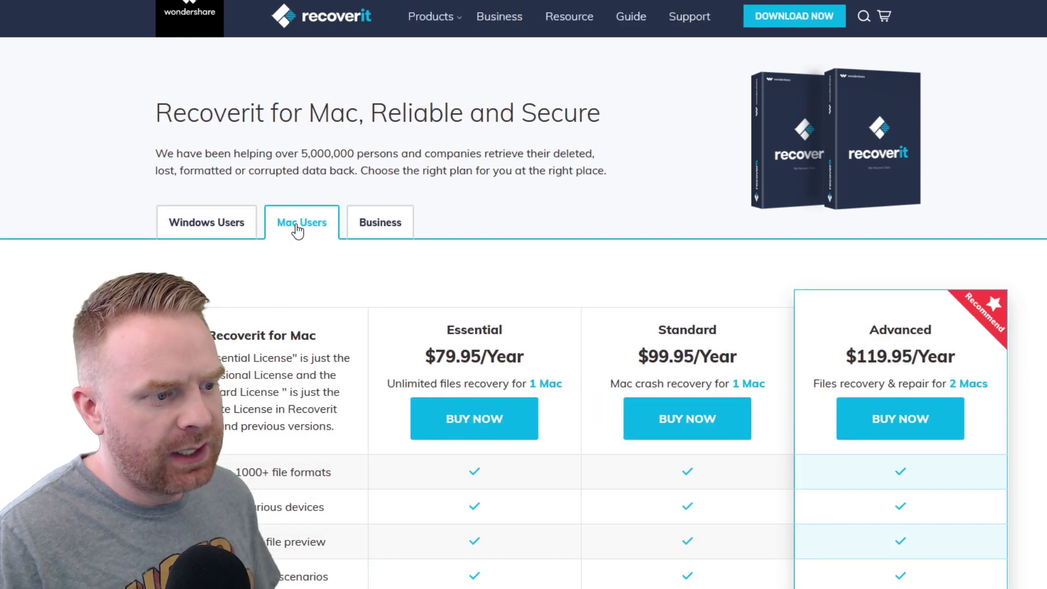
{"action": "left_click", "coordinate": [236, 230]}
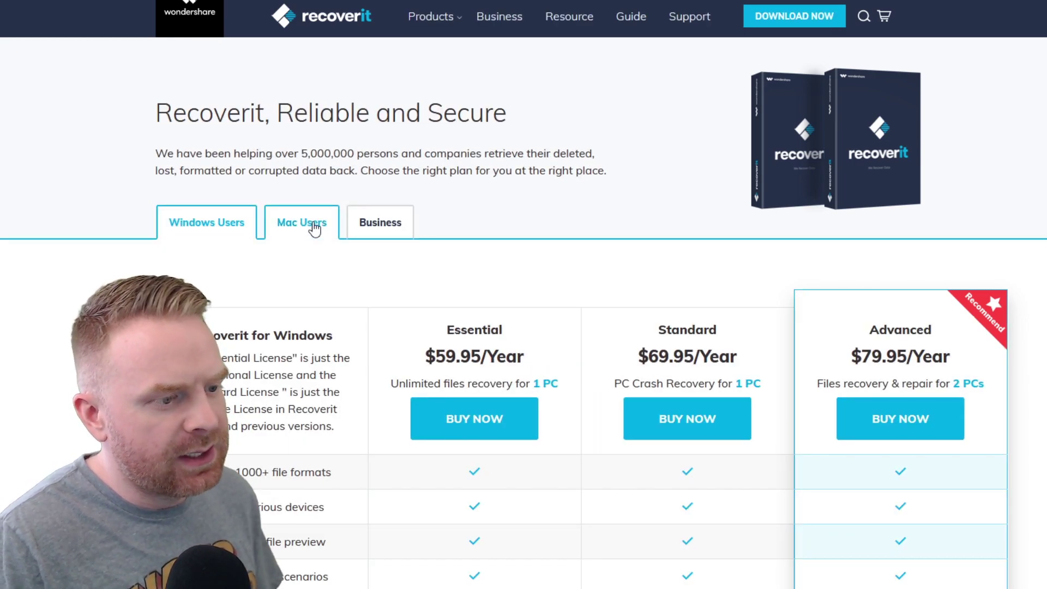
{"action": "left_click", "coordinate": [315, 229]}
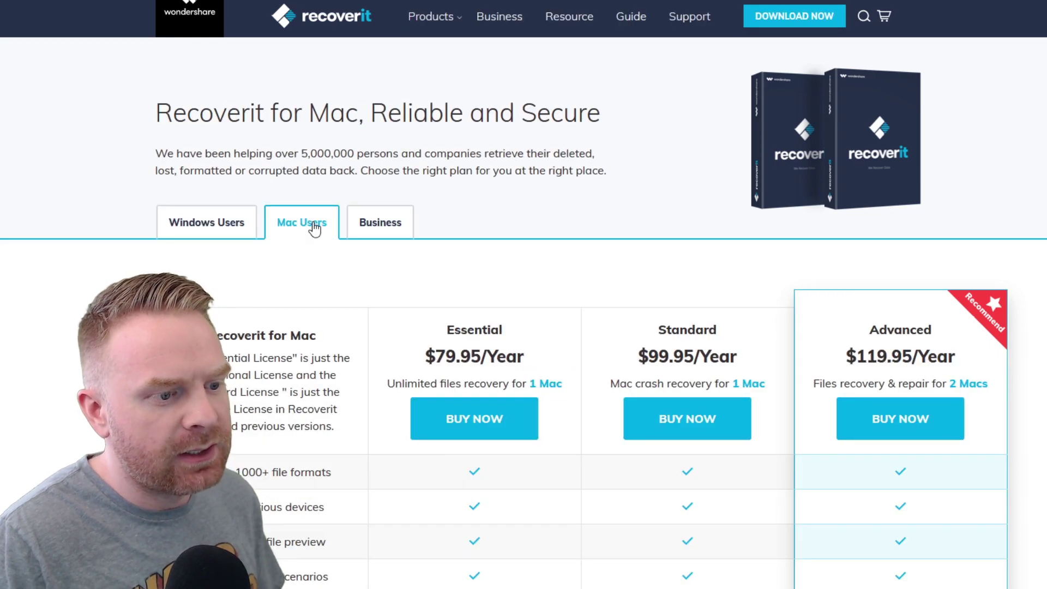